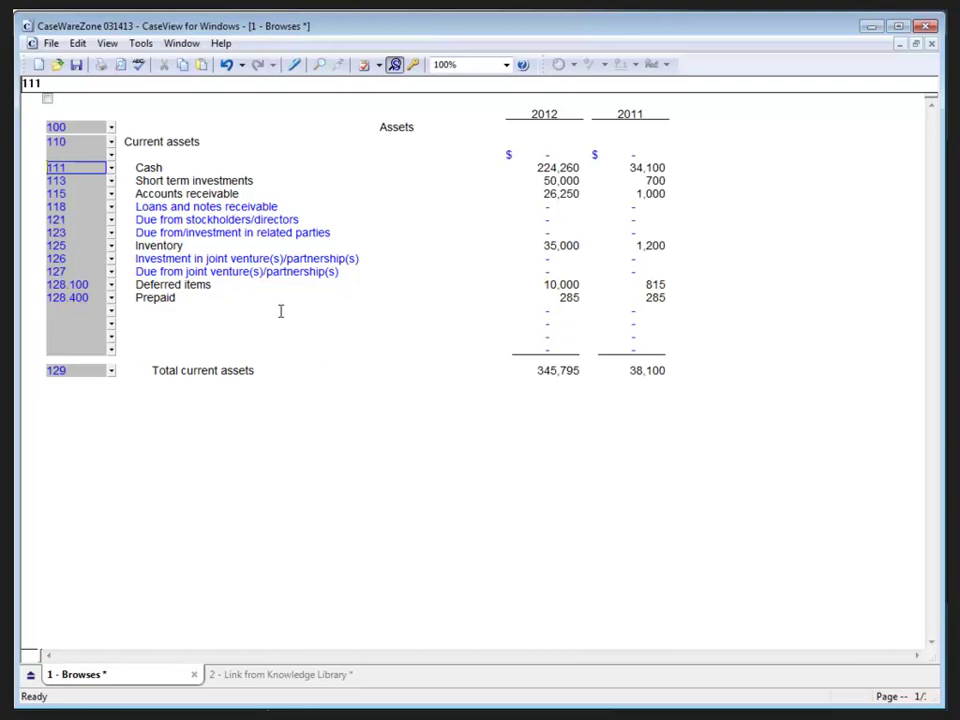
click(49, 43)
click(117, 277)
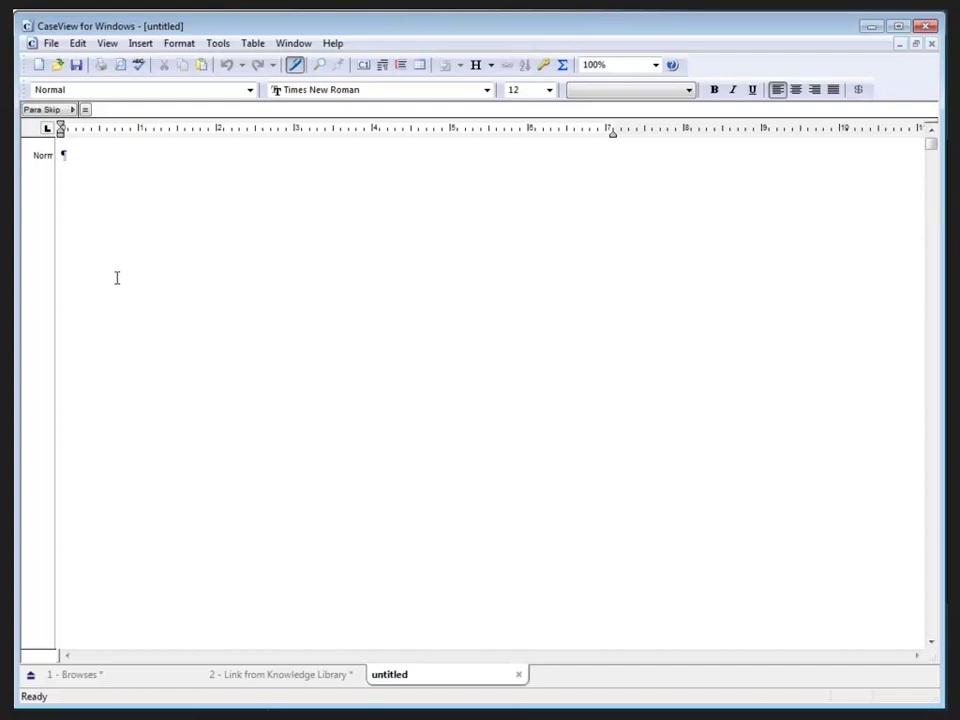
click(52, 43)
click(92, 133)
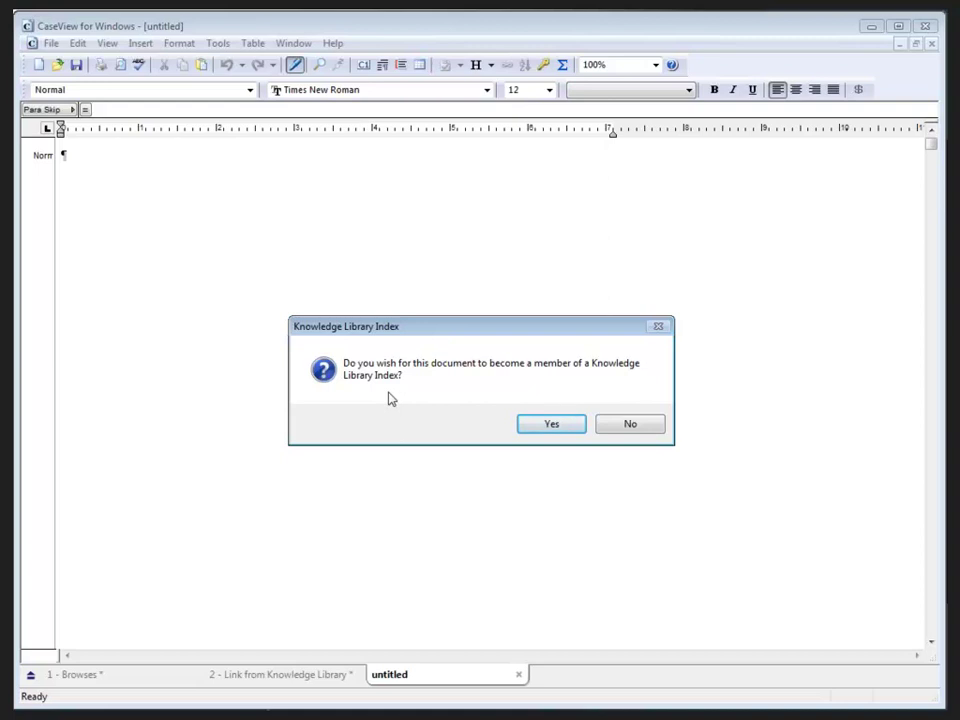
click(620, 424)
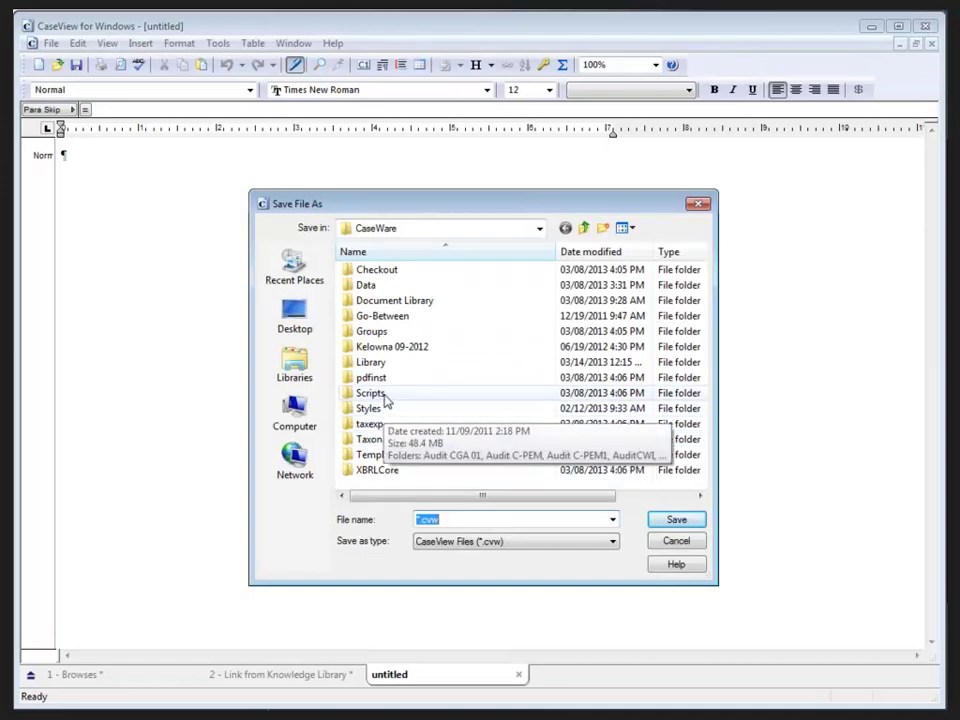
double_click(371, 363)
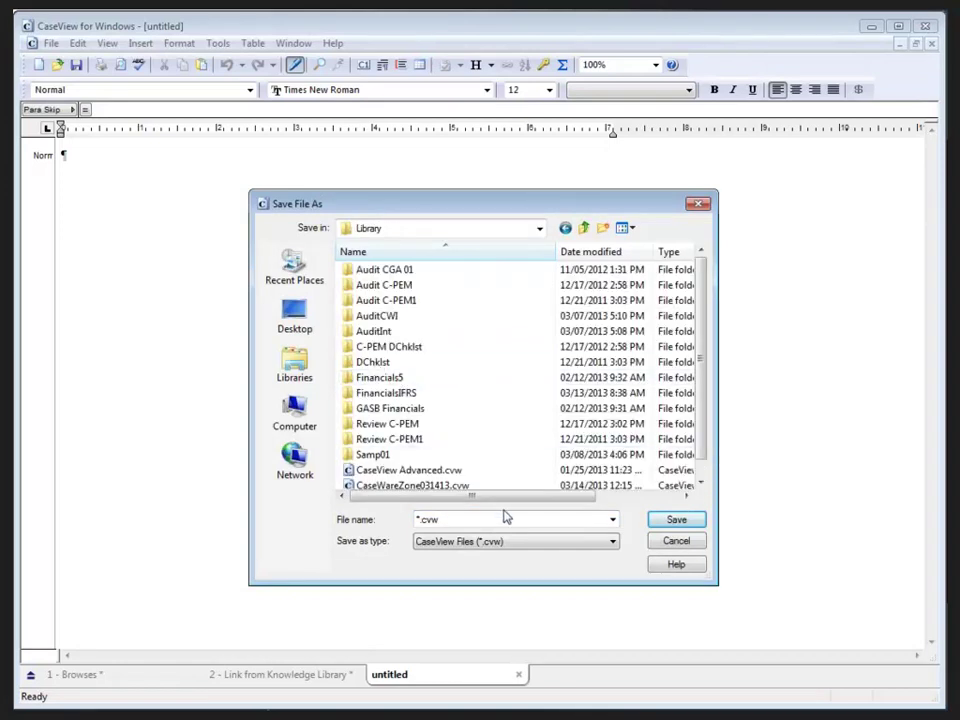
double_click(420, 519)
click(700, 482)
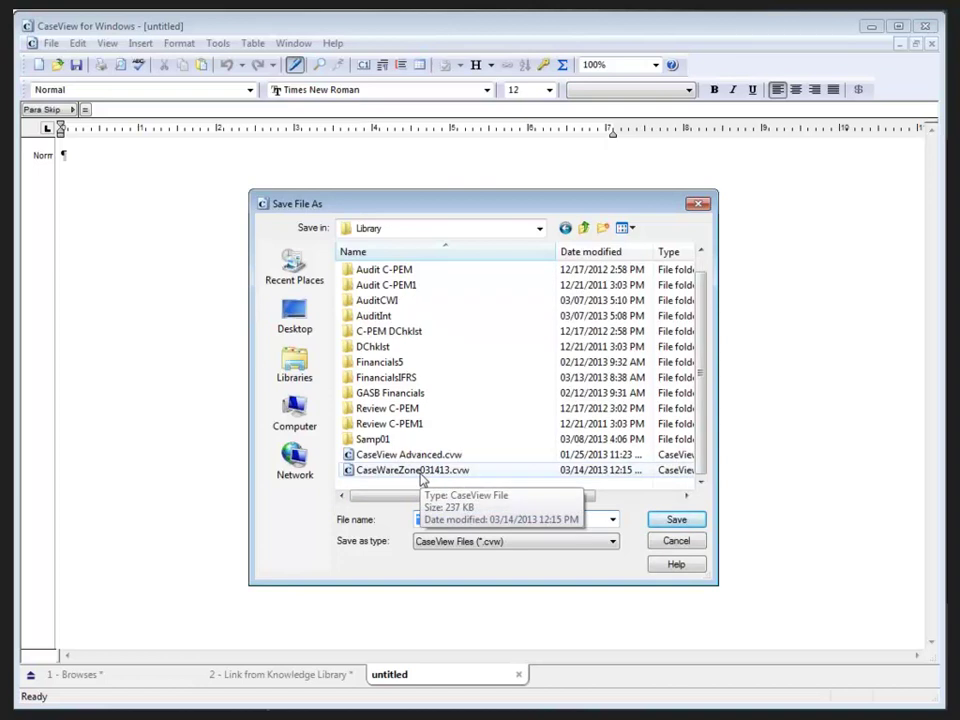
click(670, 540)
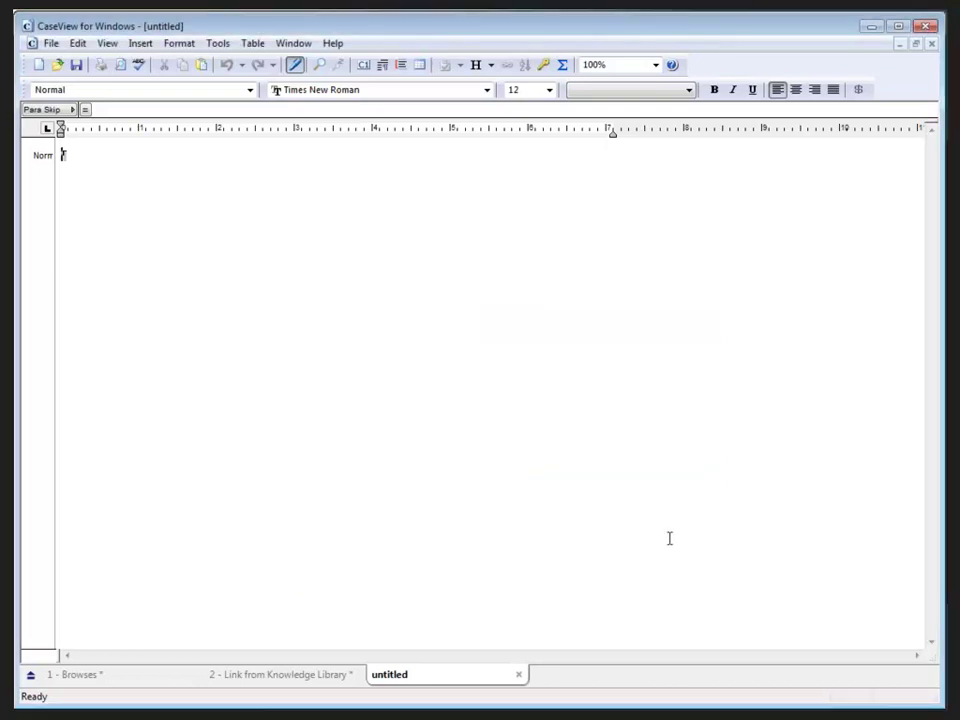
click(518, 675)
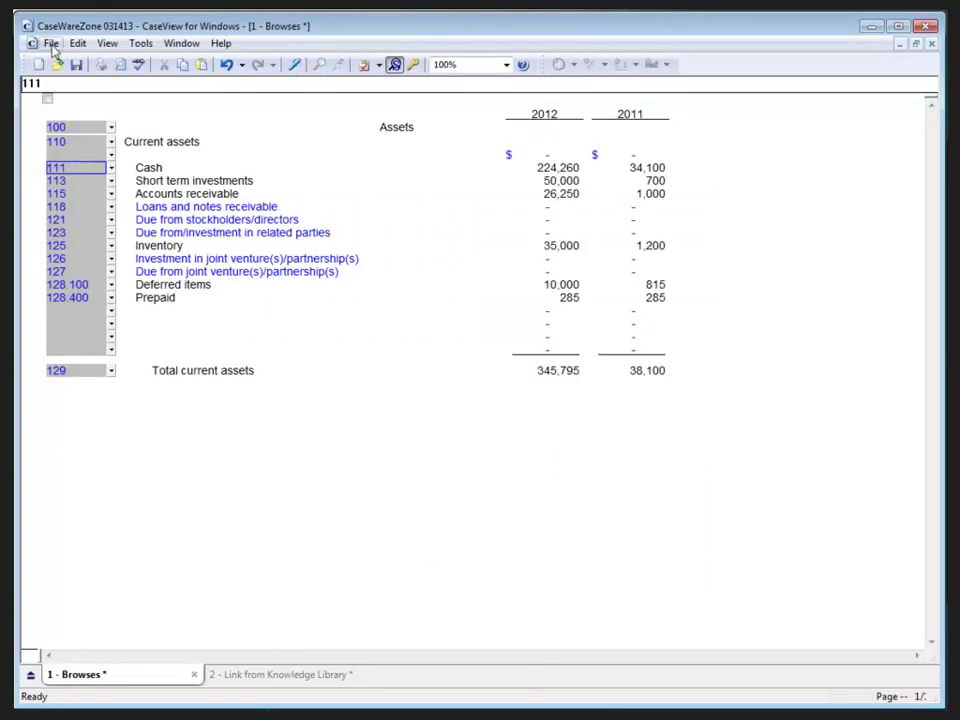
- Open the existing knowledge library CaseWareZone031413.cvw from the Library folder
click(51, 43)
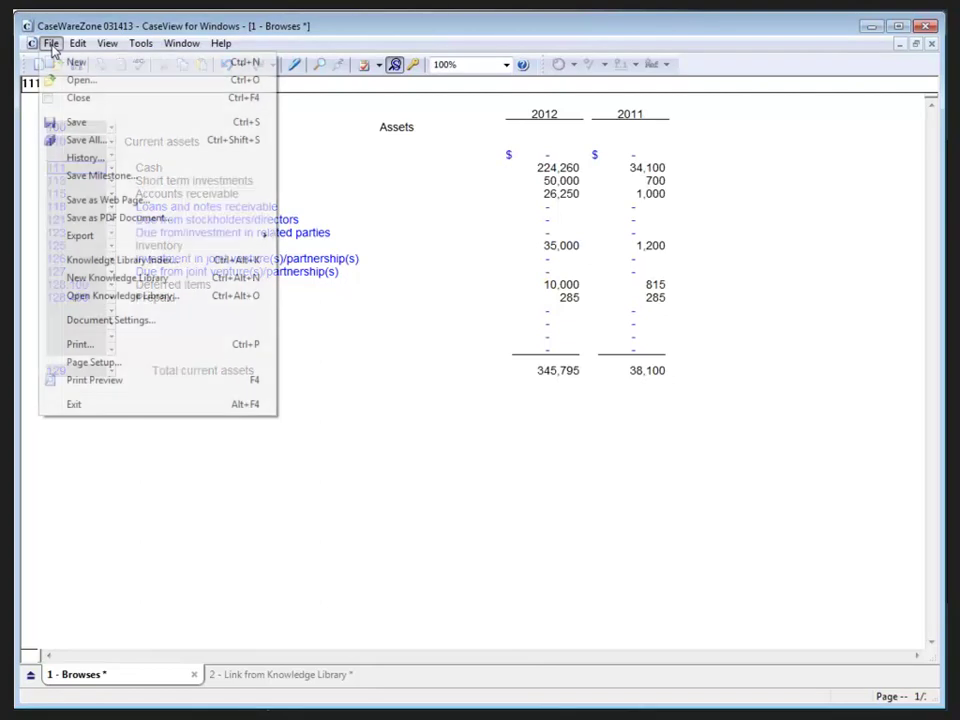
click(107, 296)
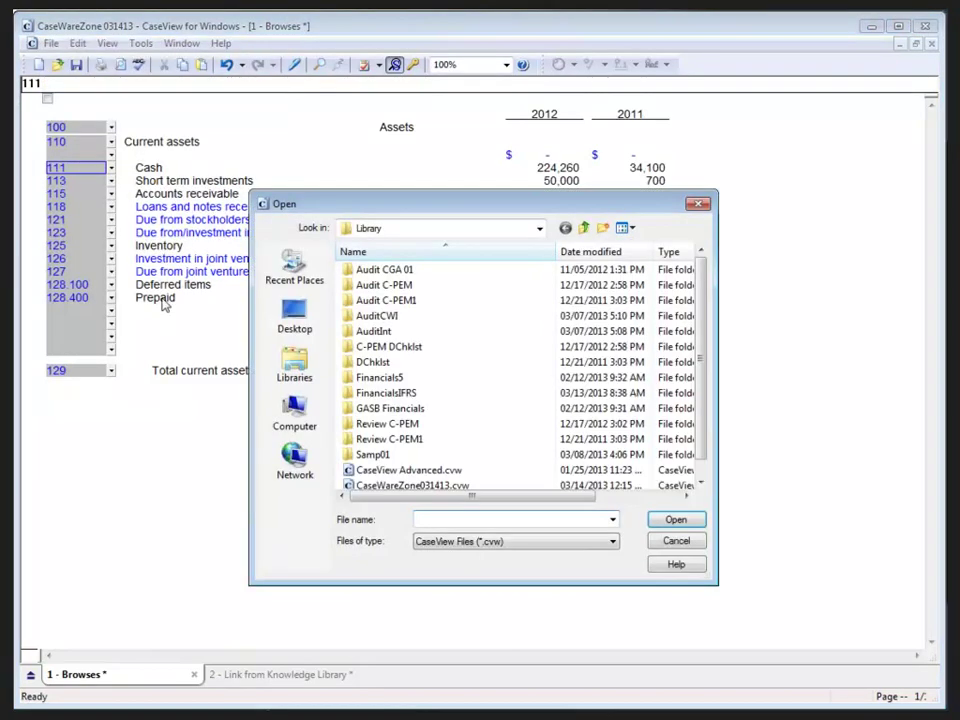
click(460, 486)
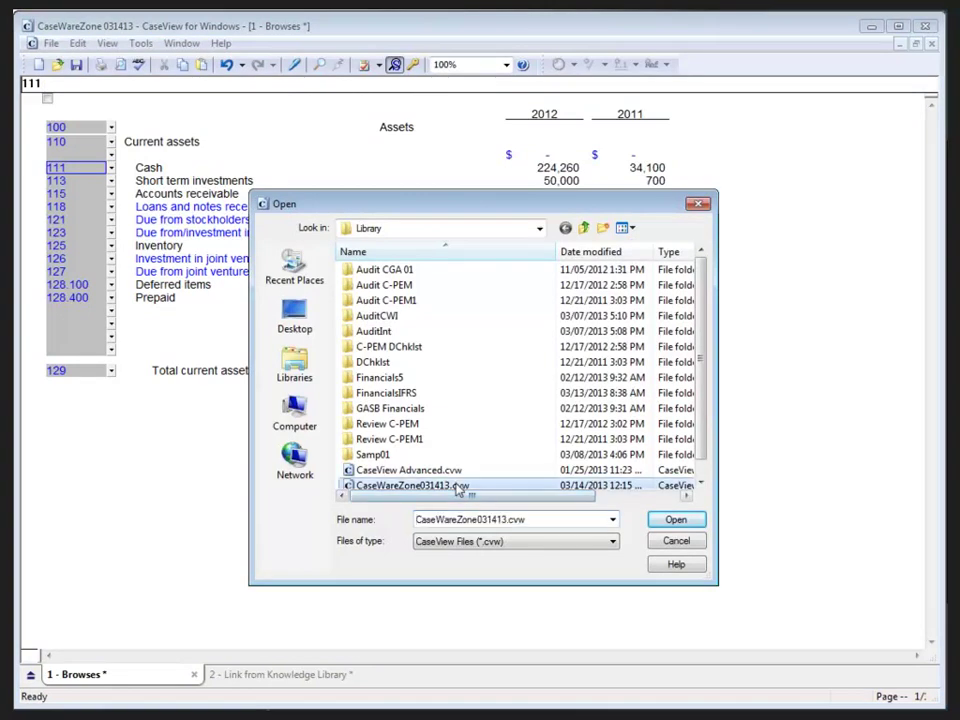
click(673, 521)
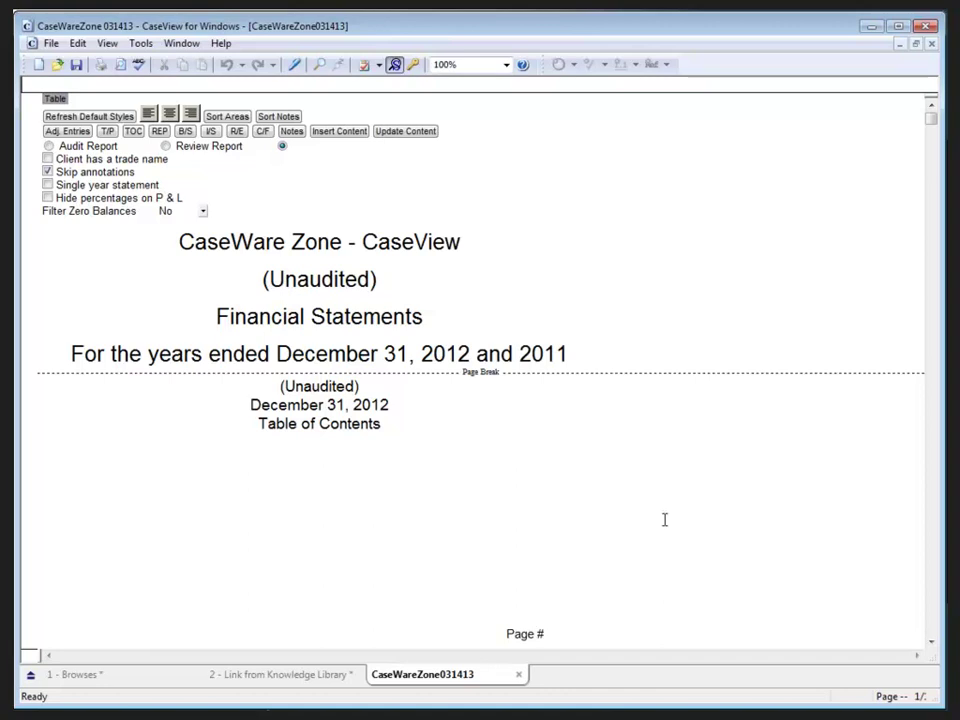
- Put the library in design mode and check the label and knowledge library entry settings of the Freeze section
click(295, 65)
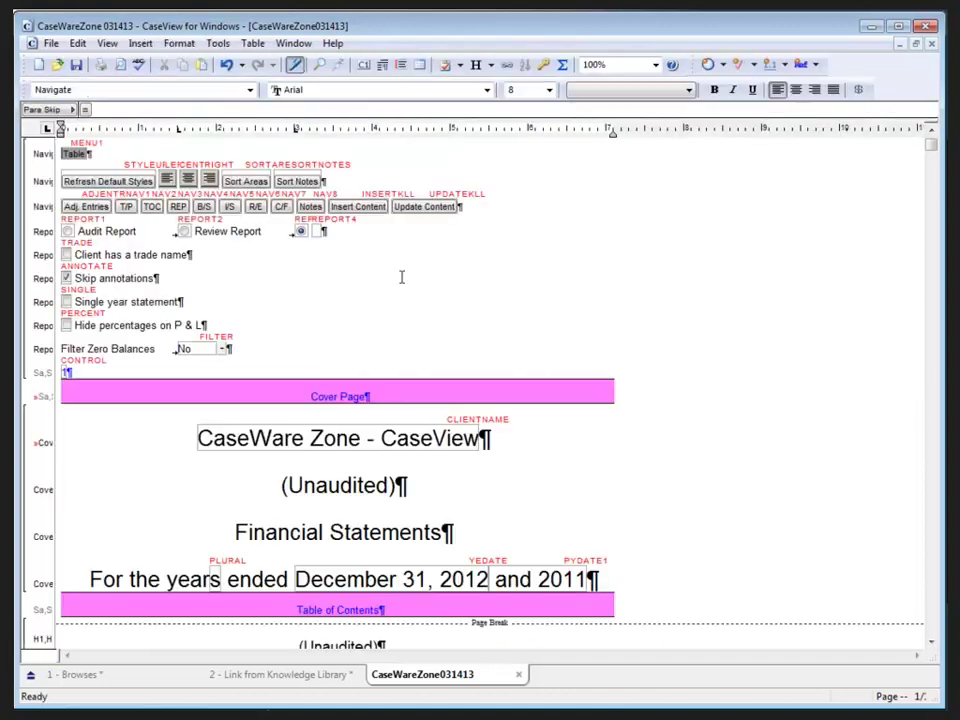
right_click(20, 254)
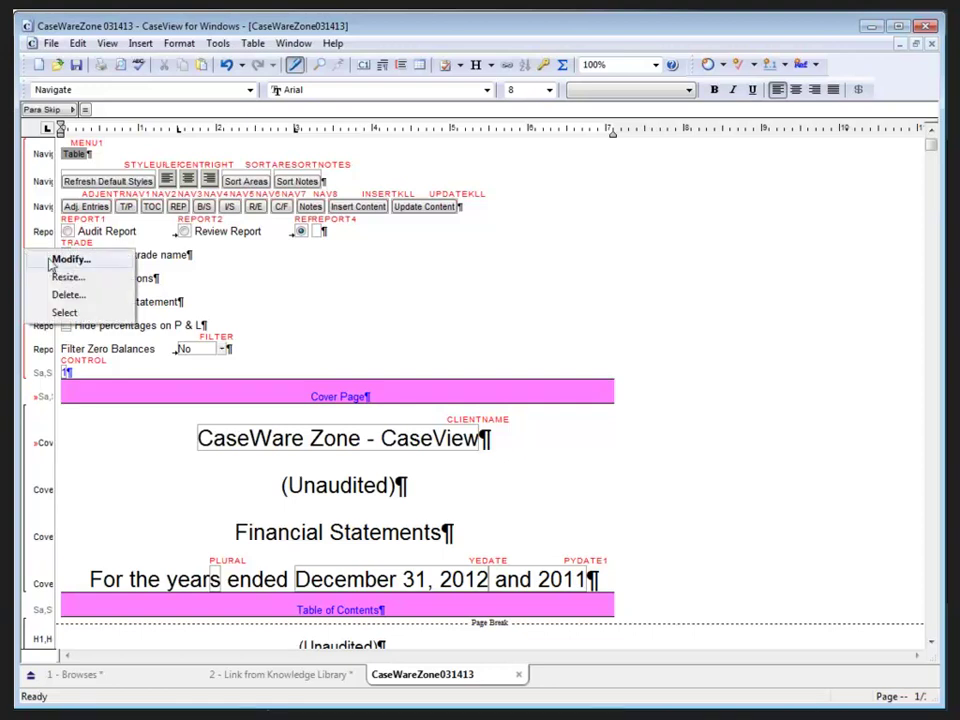
click(35, 259)
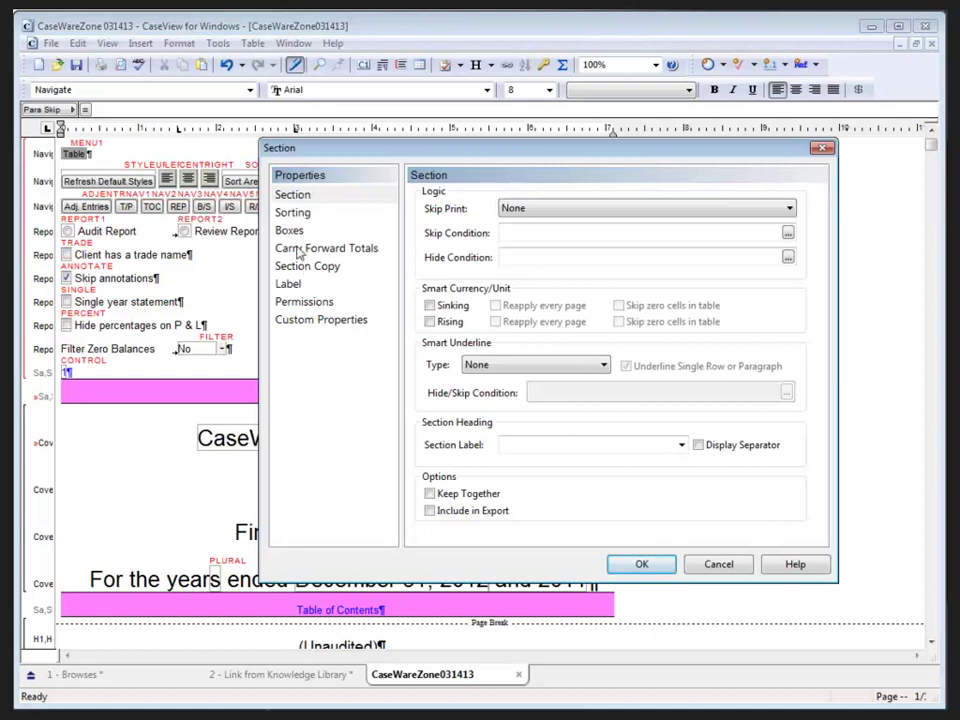
click(289, 284)
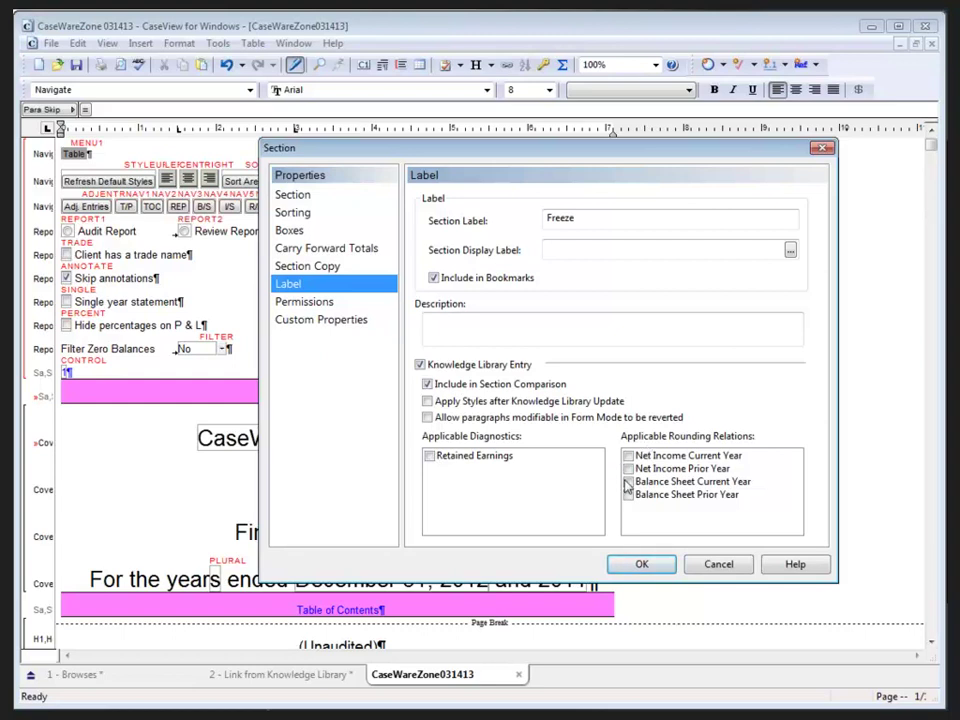
click(634, 563)
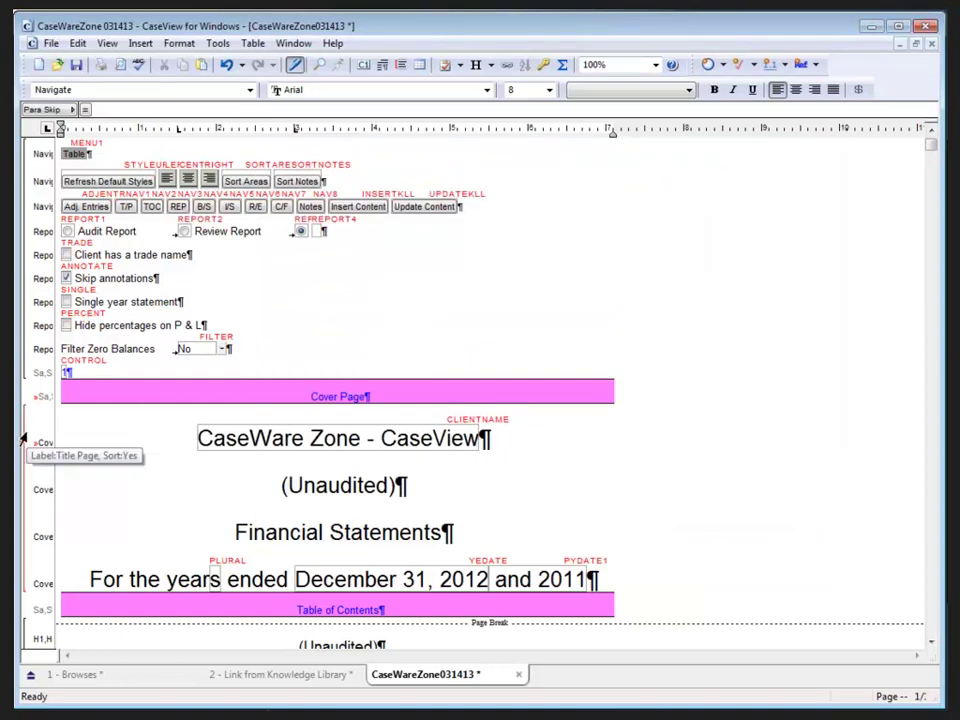
- Examine how the library is divided into labelled sections, from Freeze down to Compilation Report
click(150, 392)
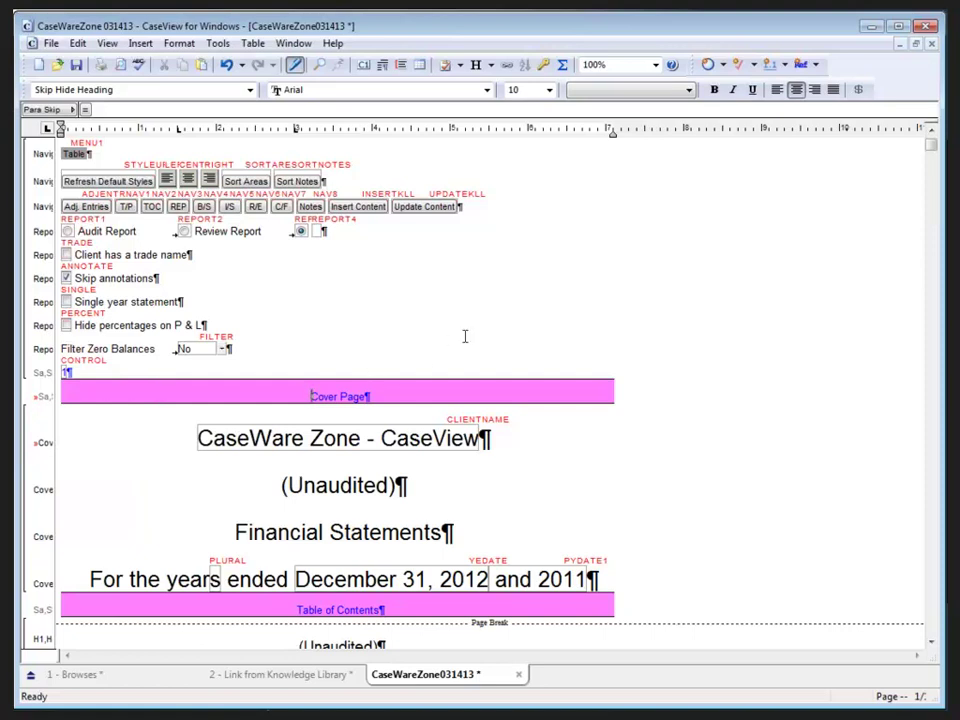
scroll(465, 336, up, 1)
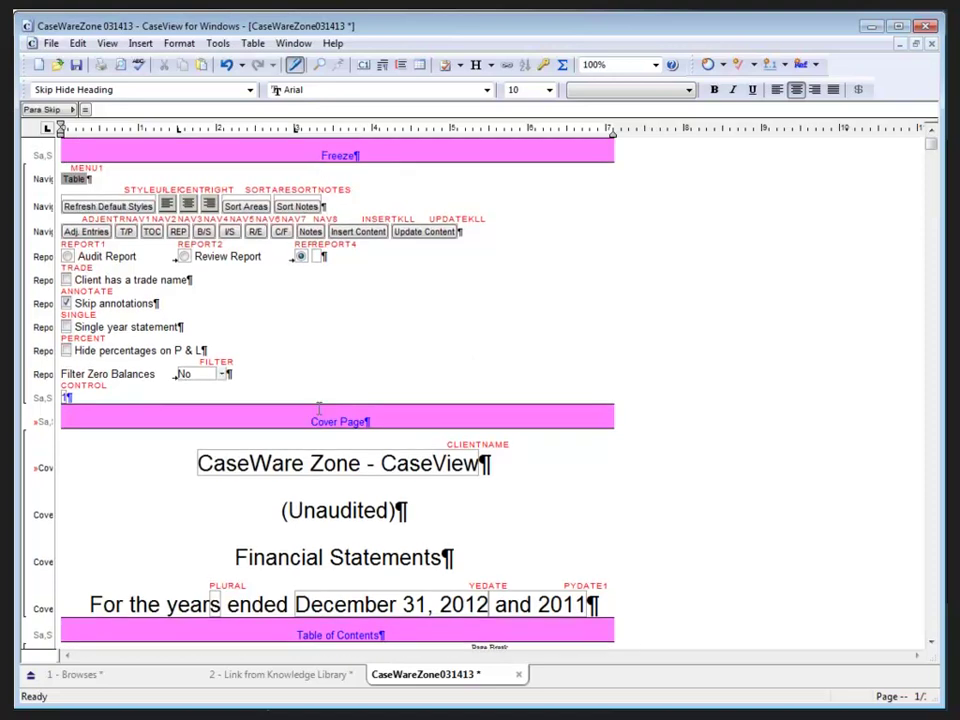
scroll(318, 448, down, 5)
scroll(318, 456, down, 11)
scroll(313, 455, down, 9)
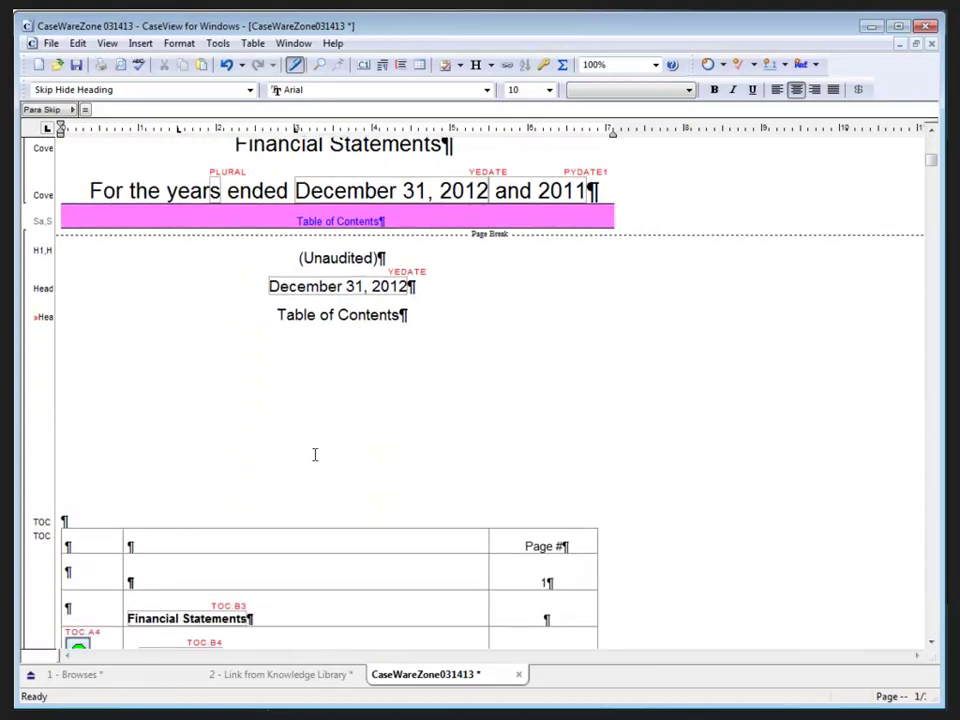
scroll(313, 455, down, 16)
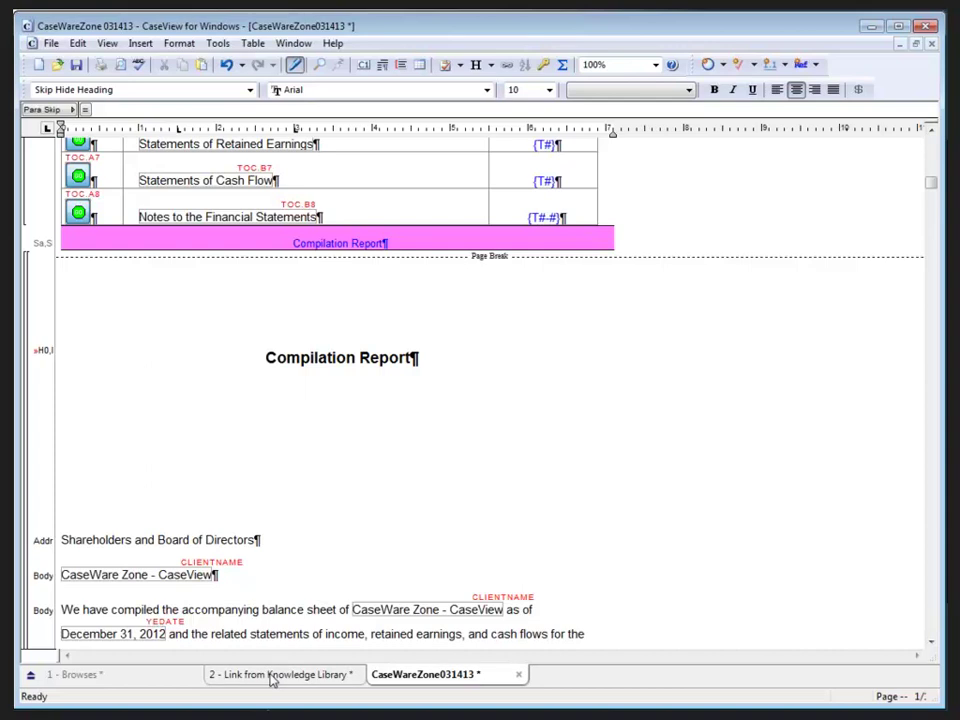
- Switch to the Link from Knowledge Library document in design mode and add an empty paragraph above the cover page title
click(272, 676)
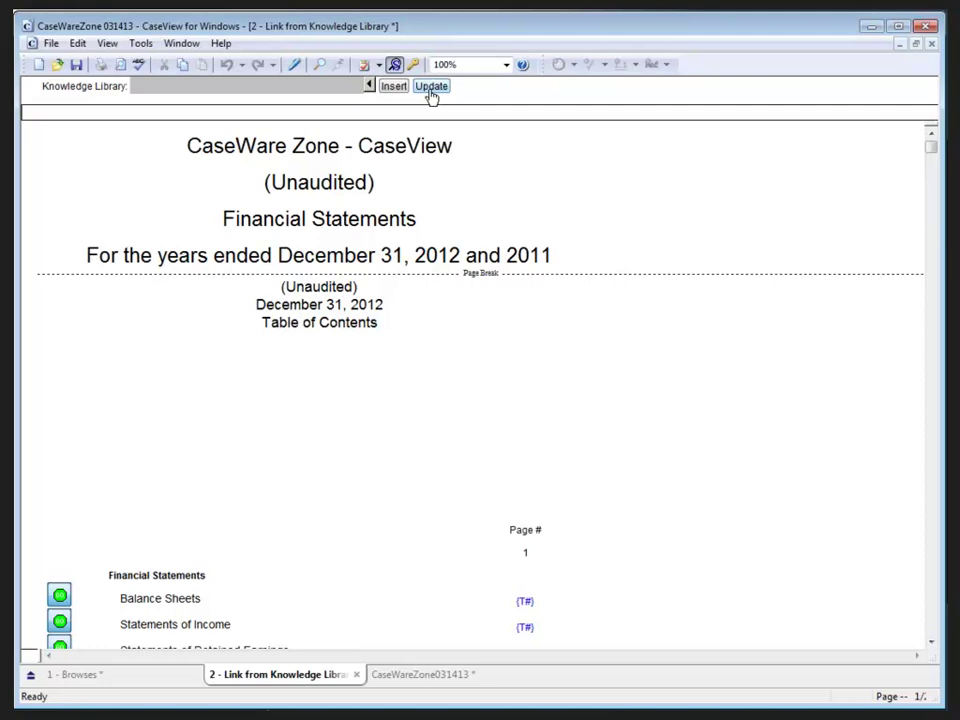
click(296, 65)
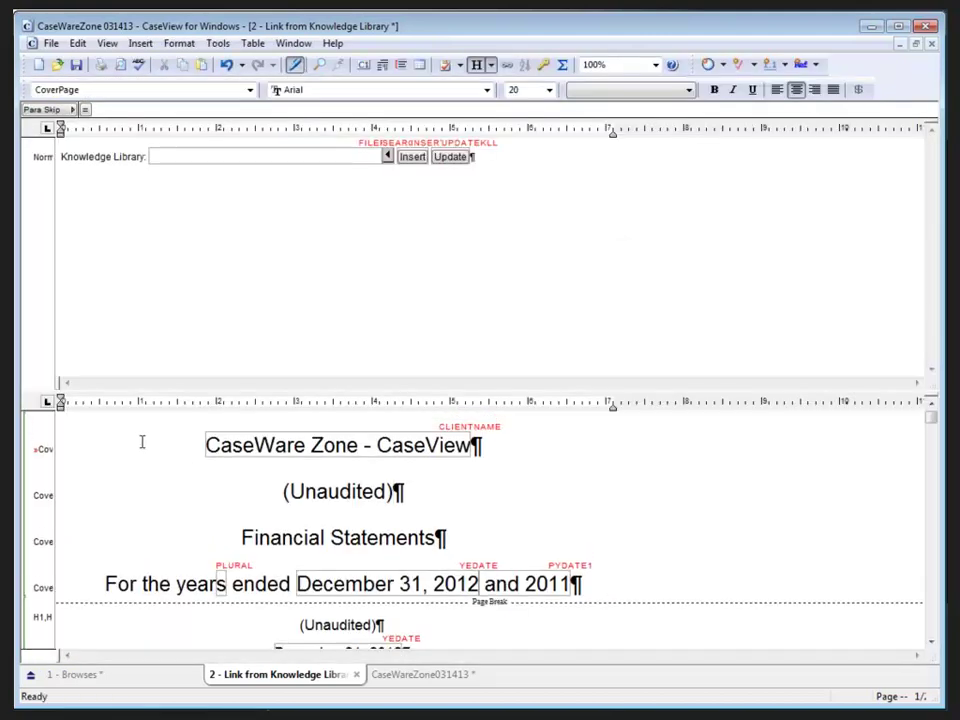
key(Return)
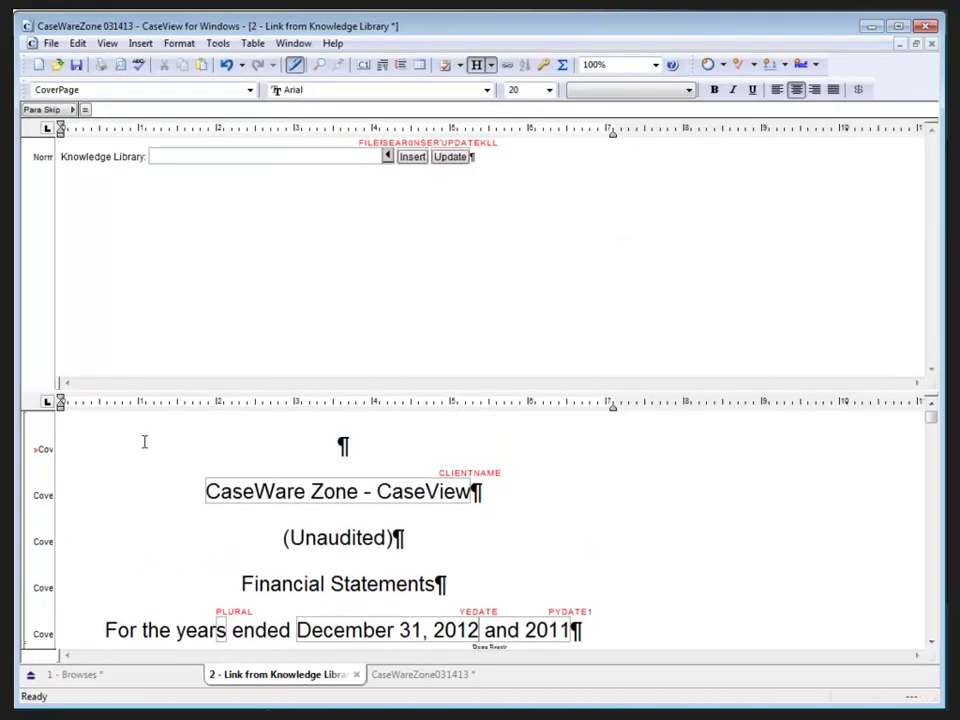
- Add nine empty paragraphs after the table of contents and close the separate pane holding the Knowledge Library field
scroll(144, 441, down, 5)
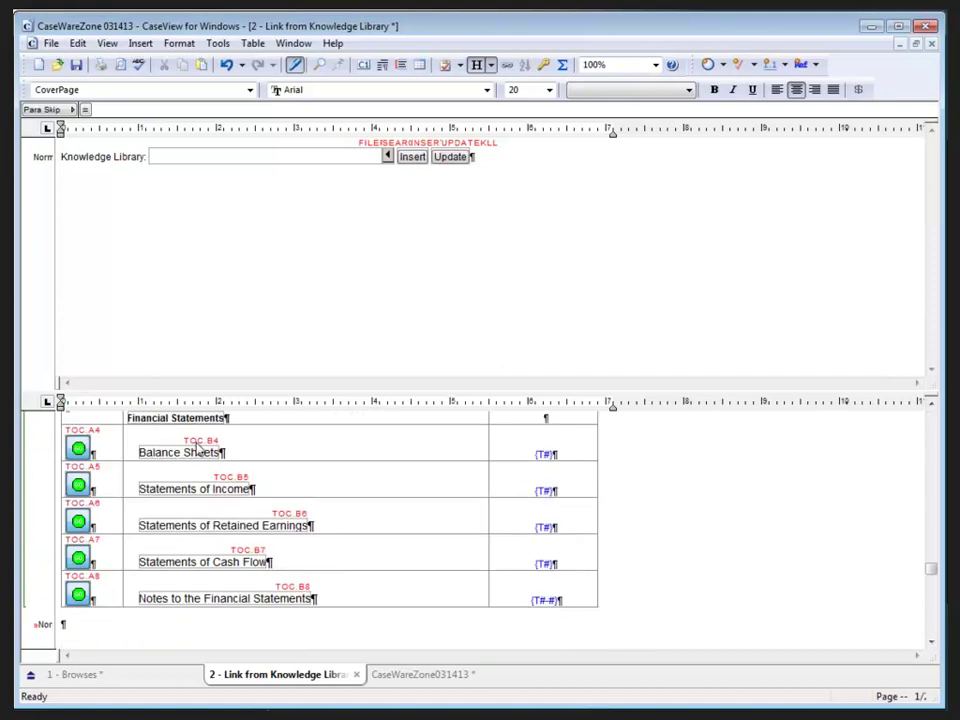
scroll(160, 540, down, 2)
click(111, 546)
key(Return)
key(Return)
key(Return)
key(Return)
key(Return)
scroll(118, 574, down, 2)
key(Return)
key(Return)
key(Return)
key(Return)
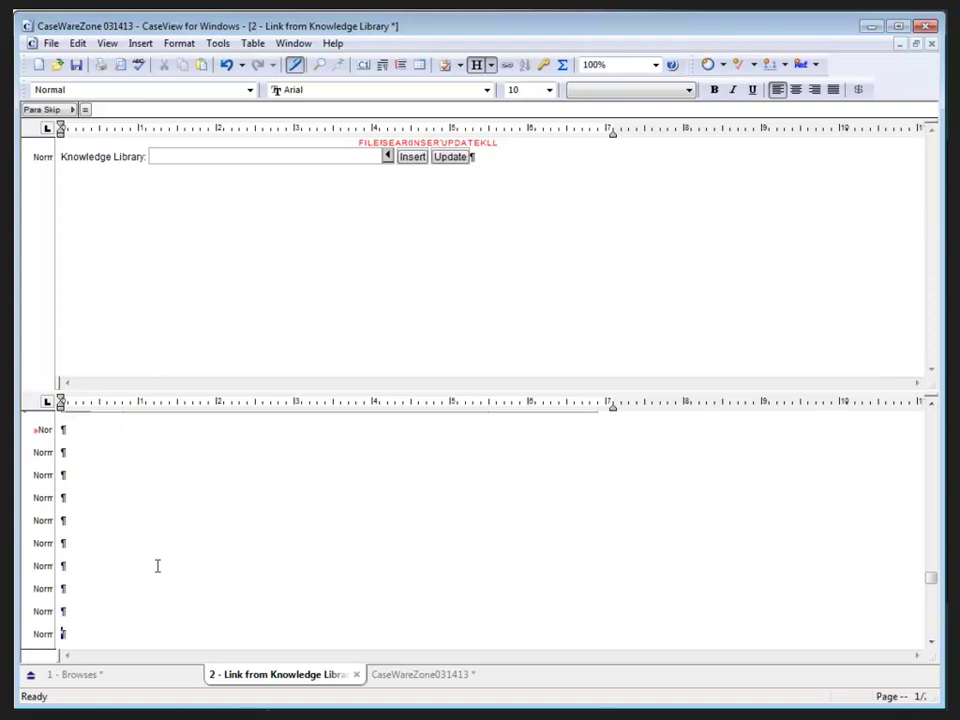
click(478, 66)
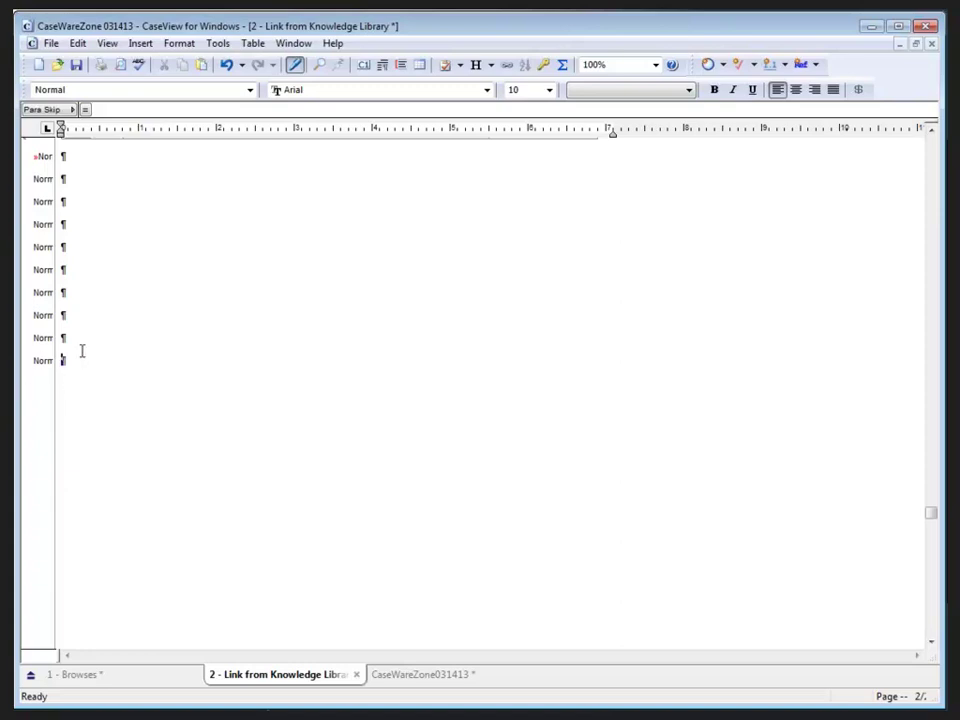
- Start a knowledge library link in the last empty paragraph, using CaseWareZone031413.cvw as the library file
click(141, 44)
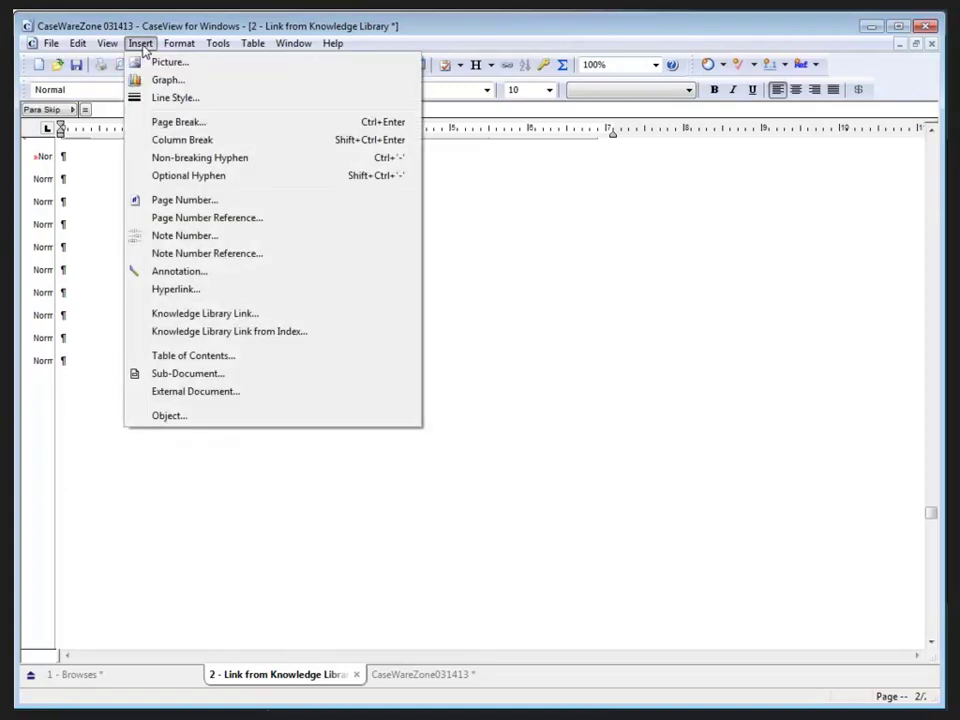
click(174, 315)
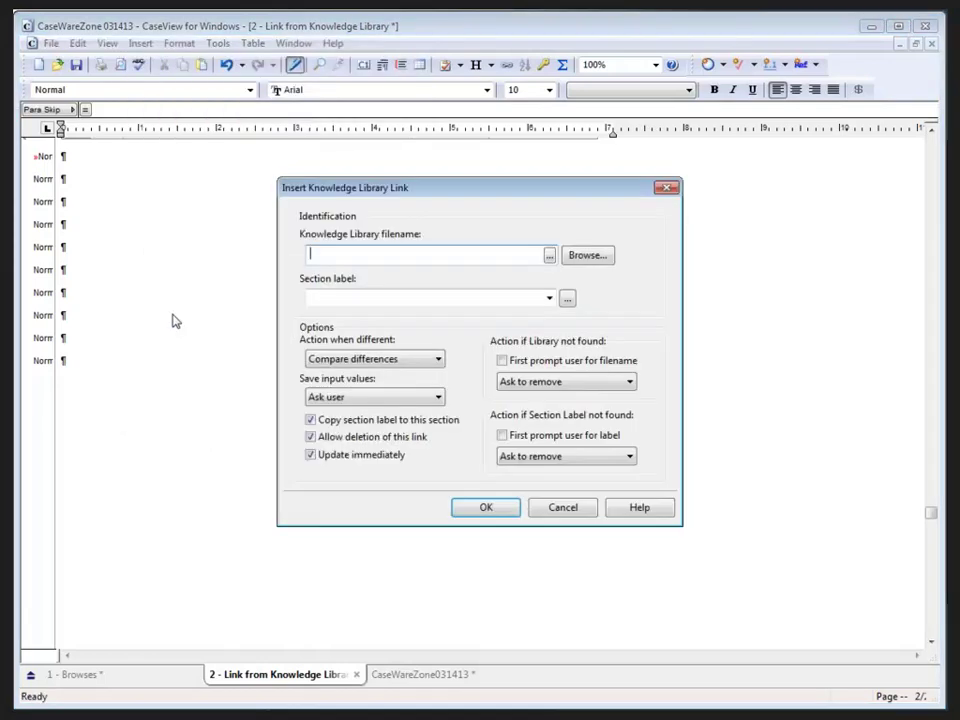
click(584, 257)
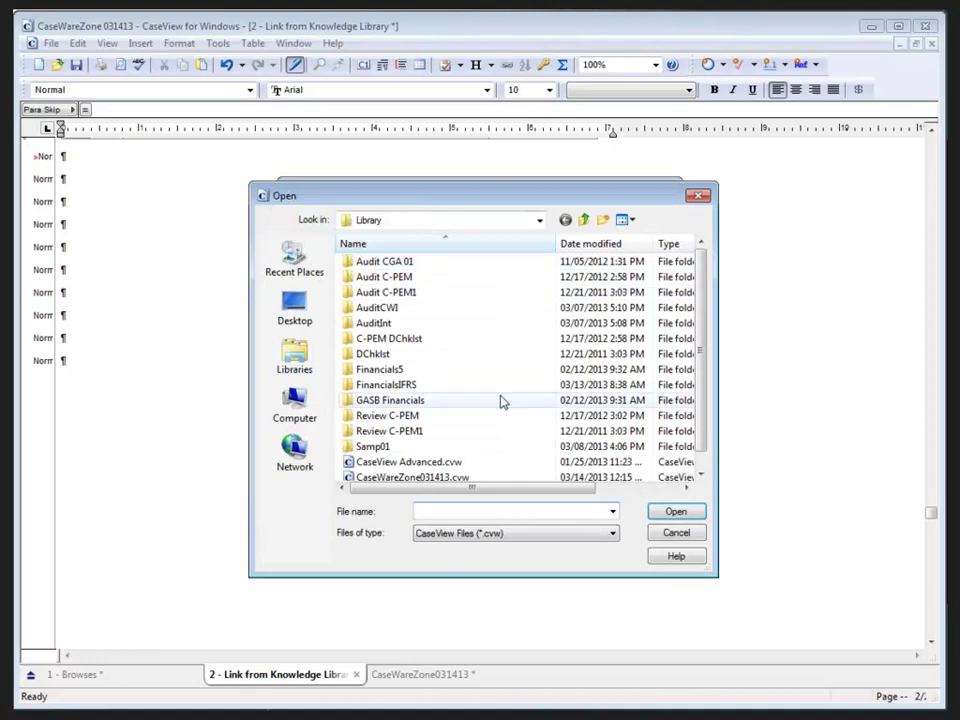
click(413, 478)
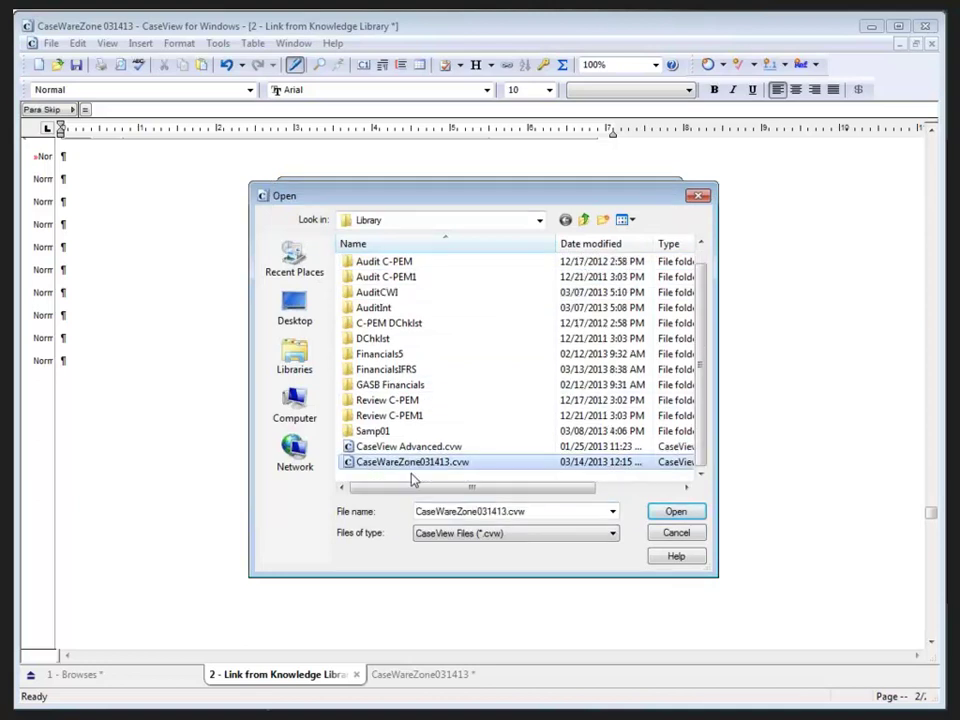
click(675, 511)
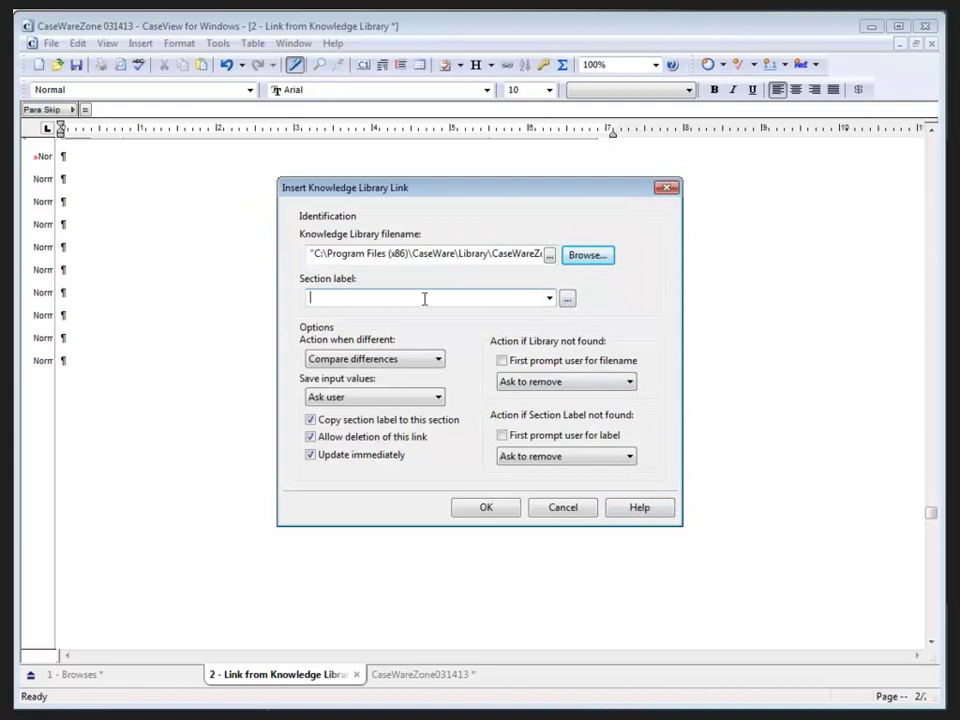
- Link to the "Notes to the Financial Statements" section, keeping Compare differences for changes and Ask user for saving input values
click(549, 300)
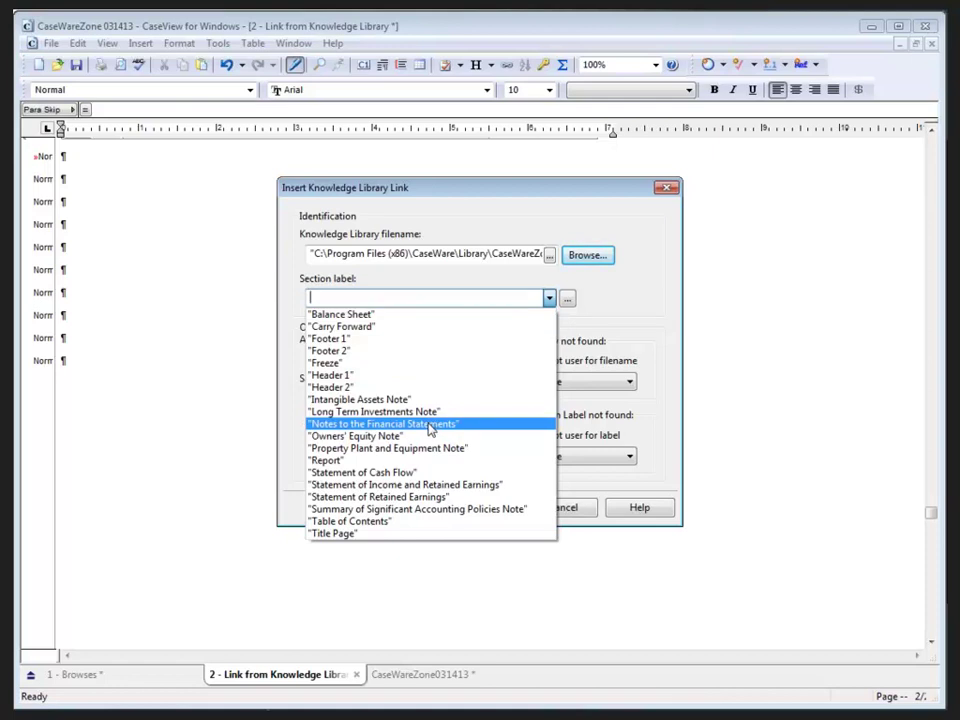
click(430, 424)
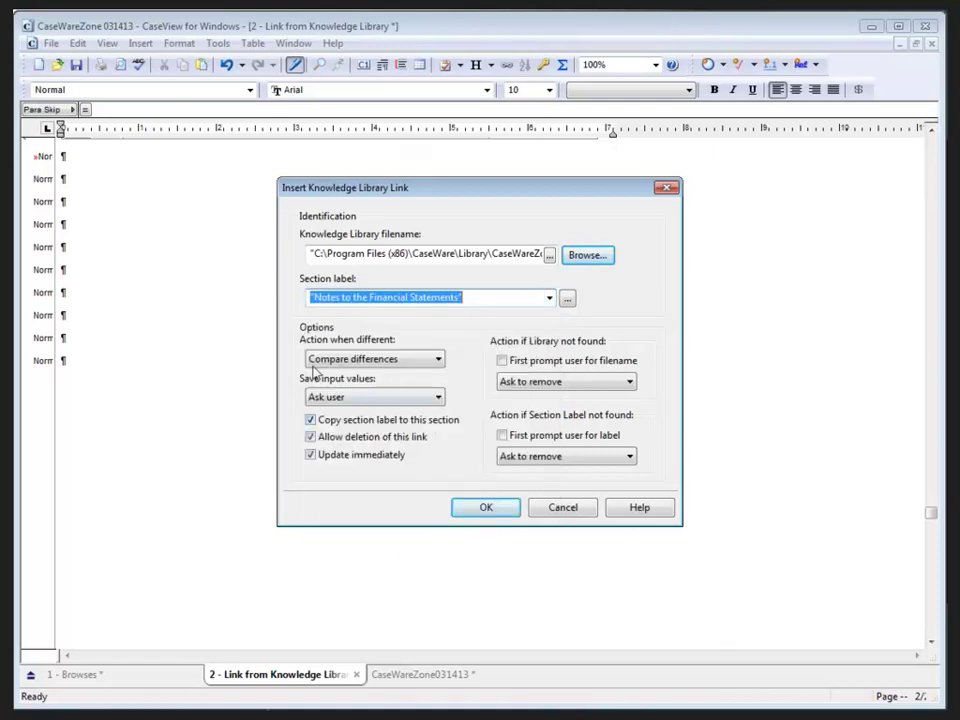
click(375, 360)
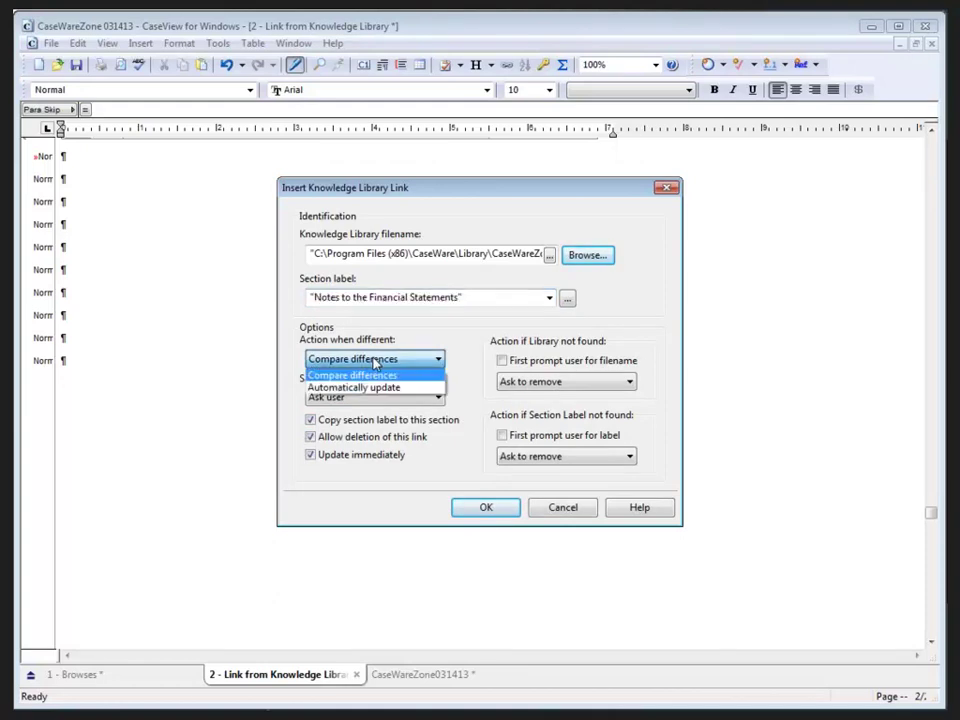
click(375, 362)
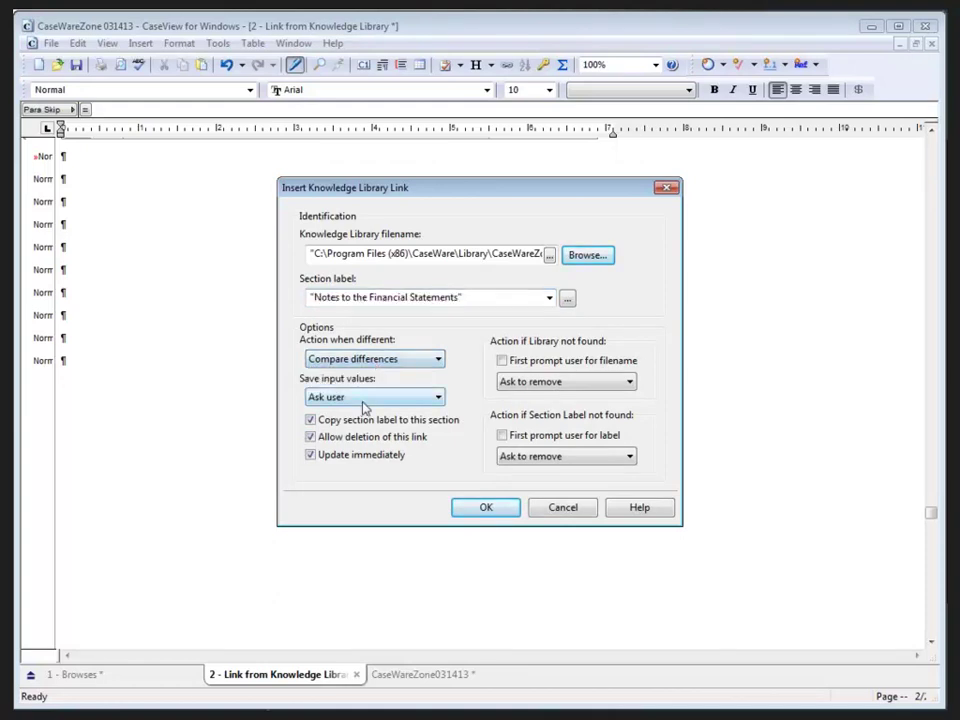
click(364, 400)
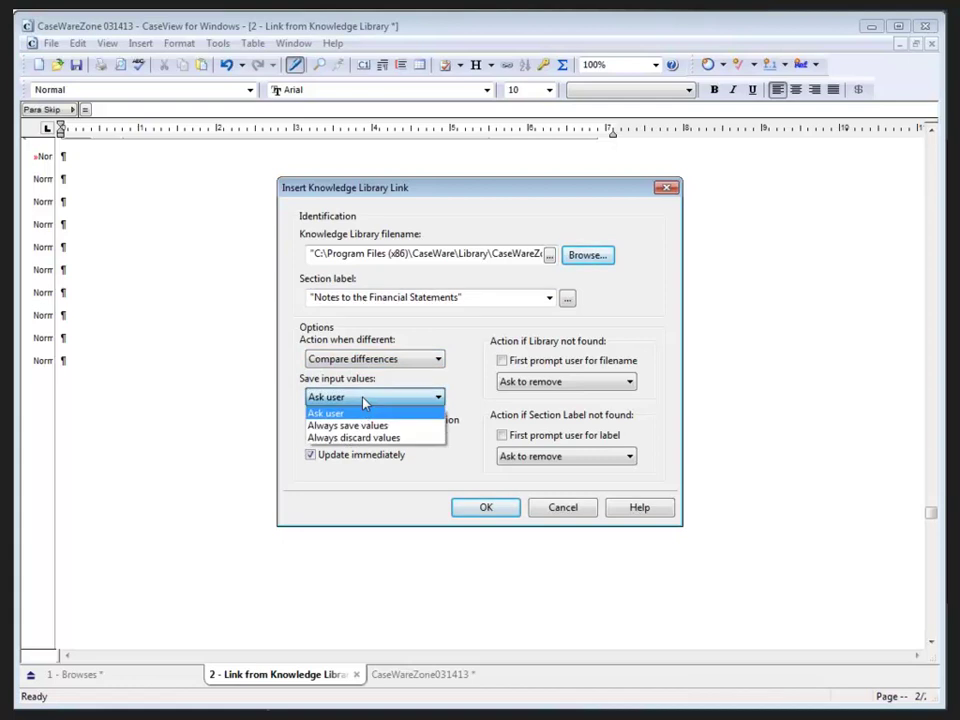
click(362, 400)
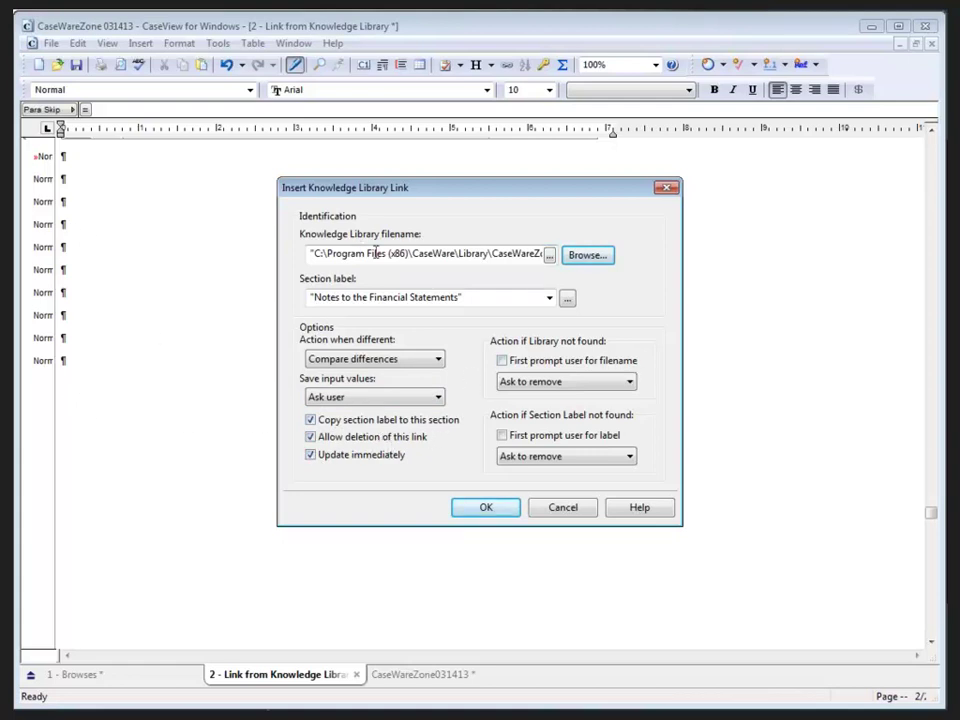
- Enable first prompting for filename and label when not found, keep Ask to remove for both, and insert the link
click(502, 360)
click(533, 388)
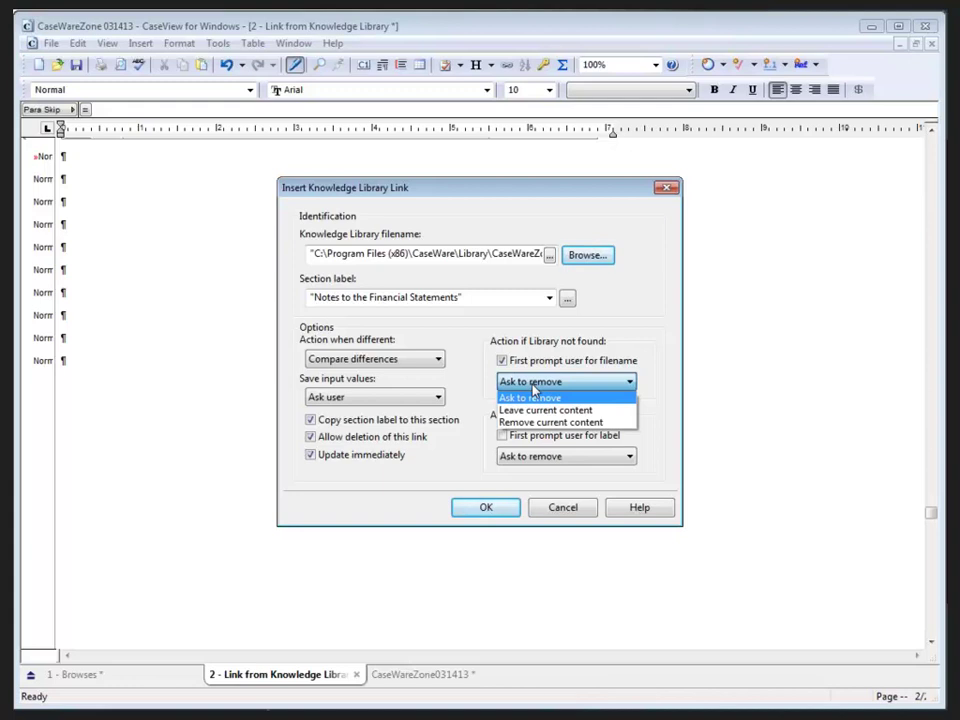
click(533, 390)
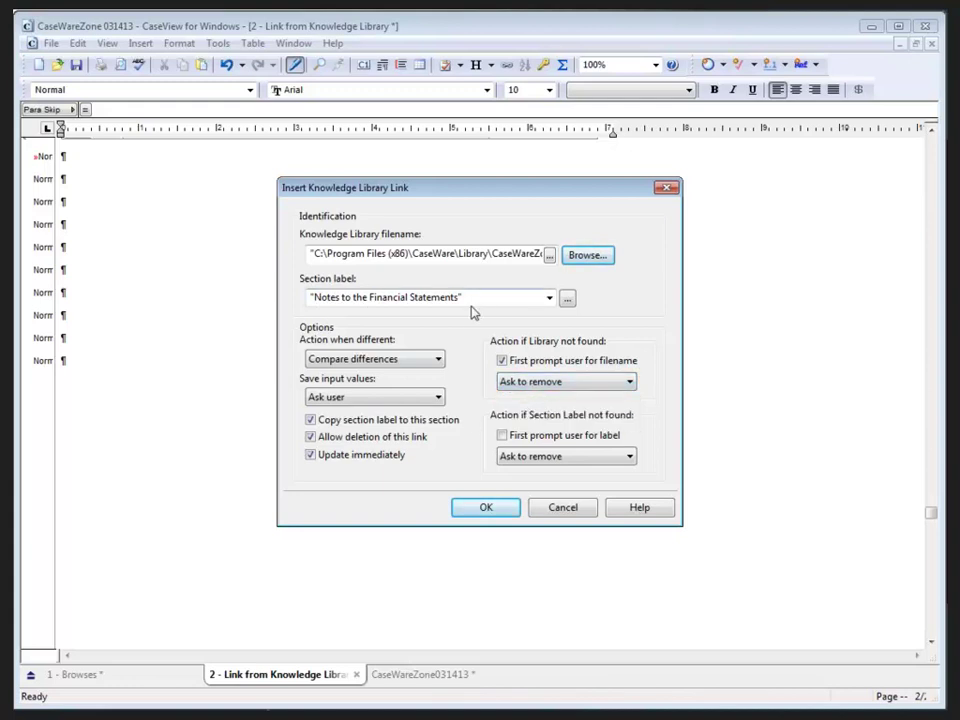
click(502, 435)
click(521, 458)
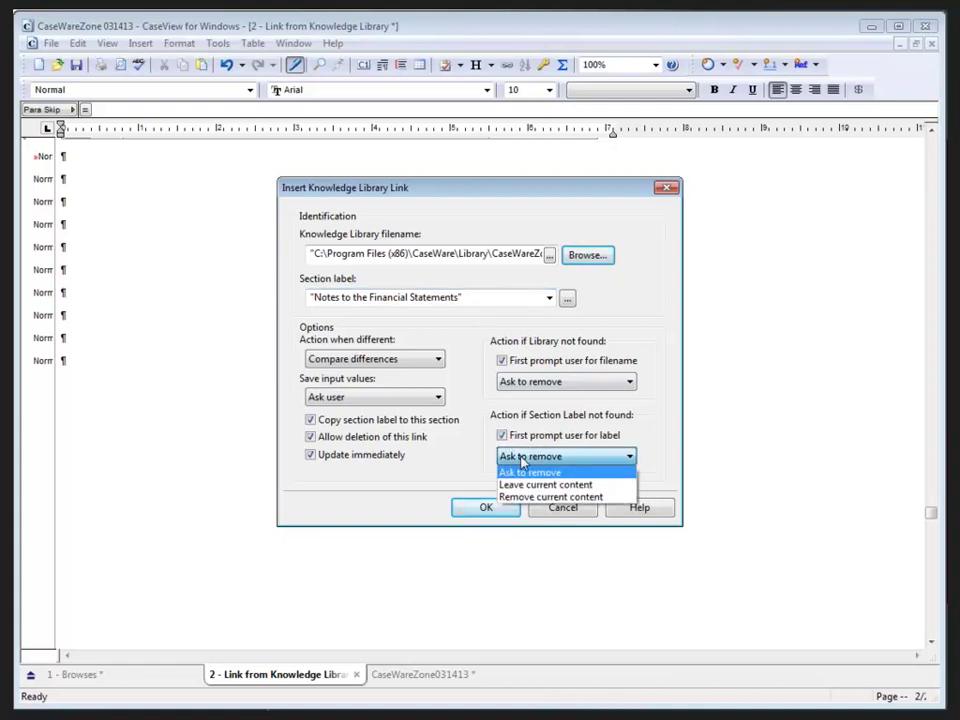
click(521, 460)
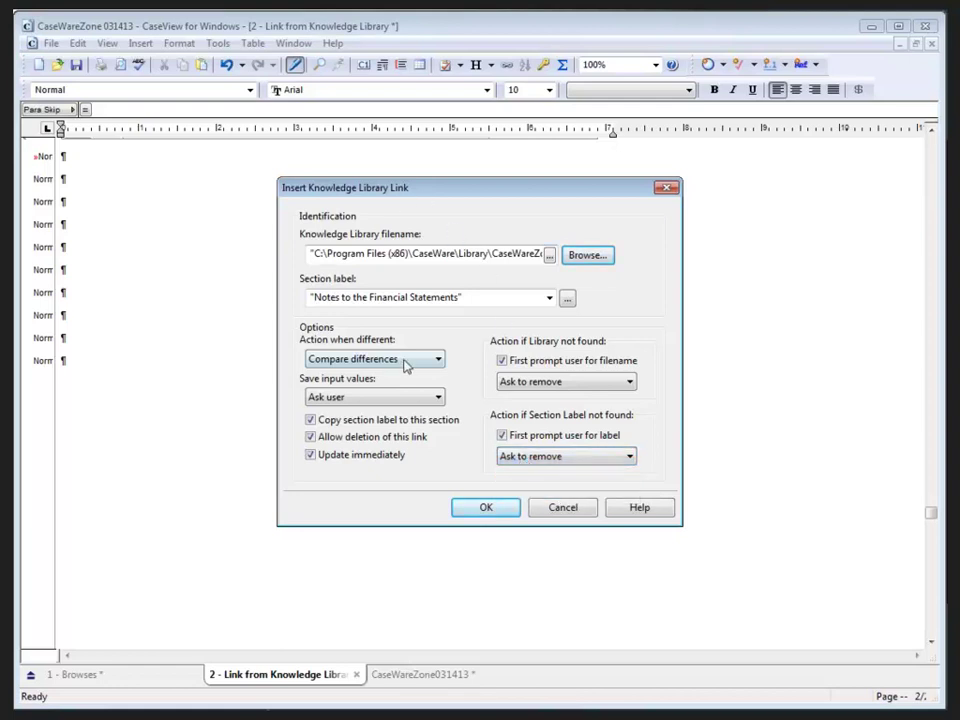
click(478, 512)
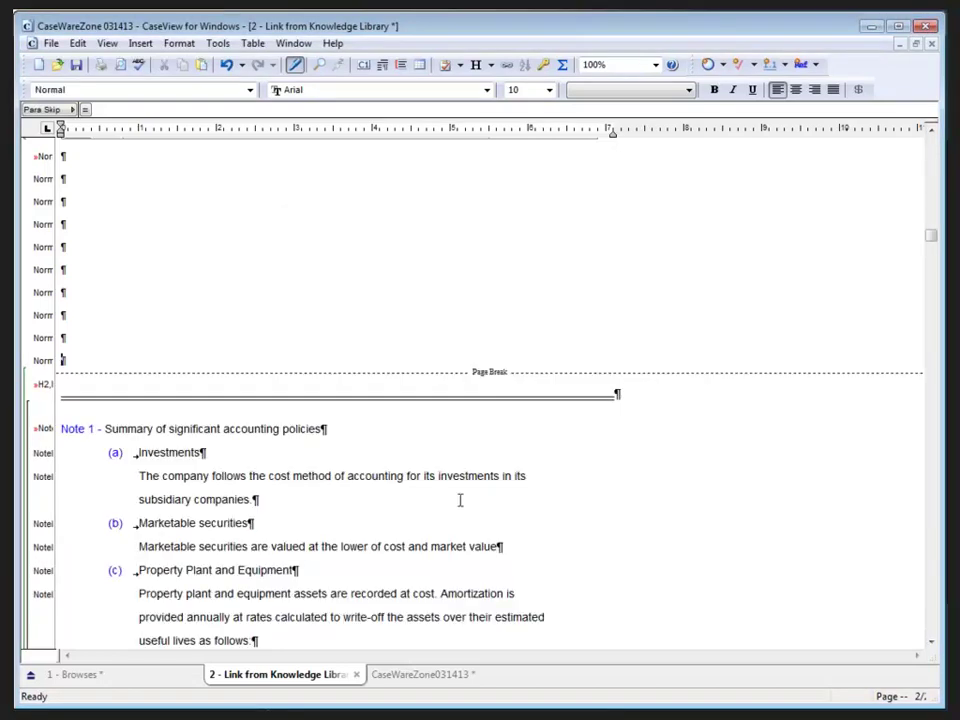
- Review the label and knowledge library link properties of the newly inserted notes section
scroll(100, 300, down, 1)
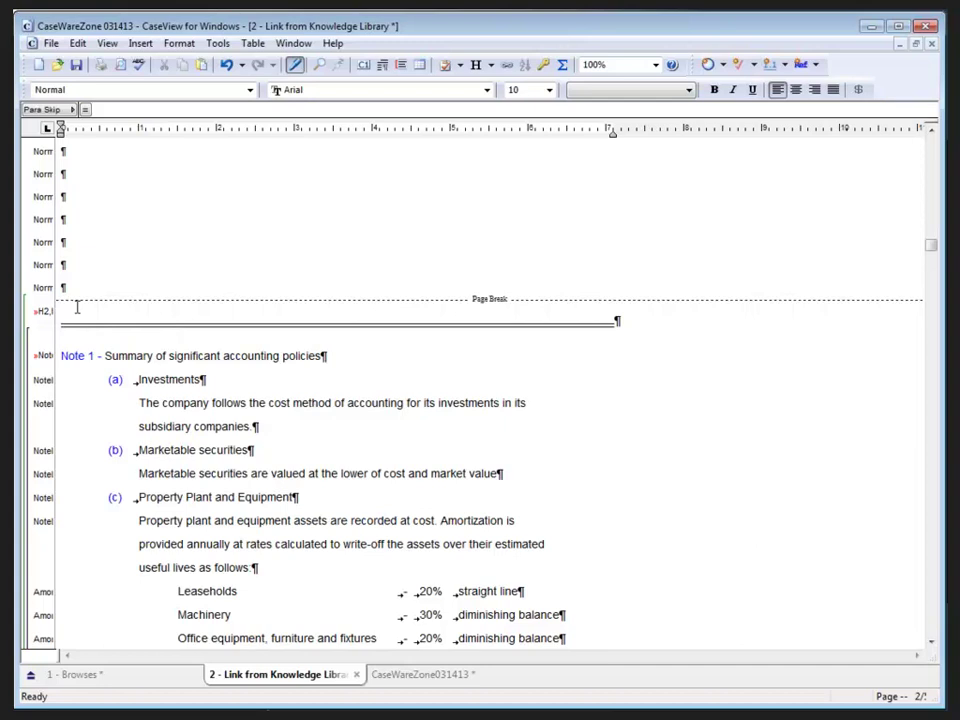
right_click(21, 315)
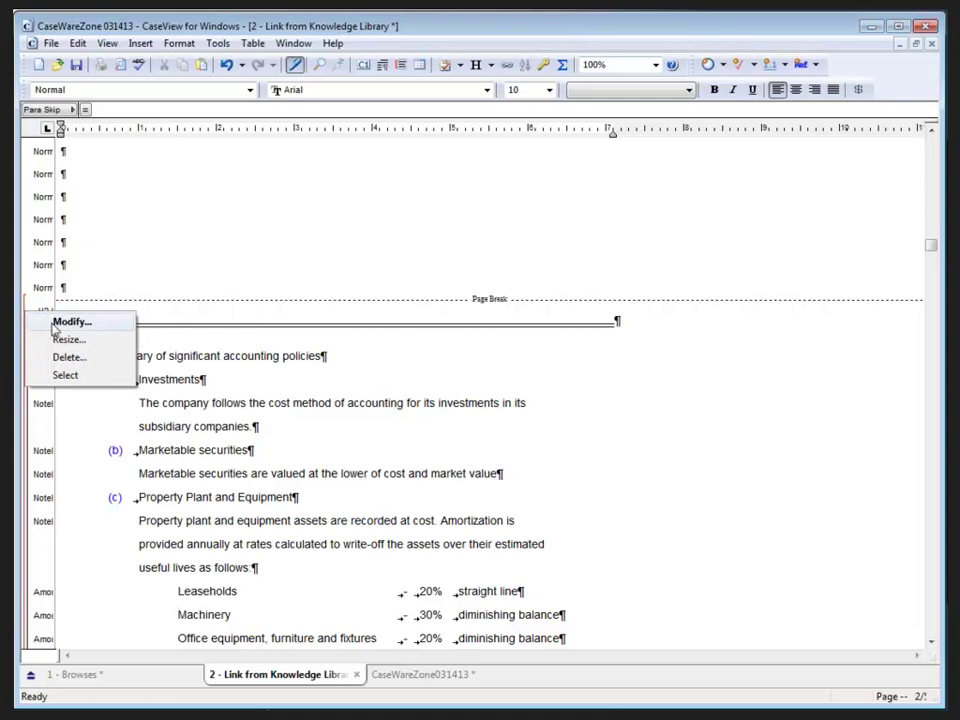
click(72, 329)
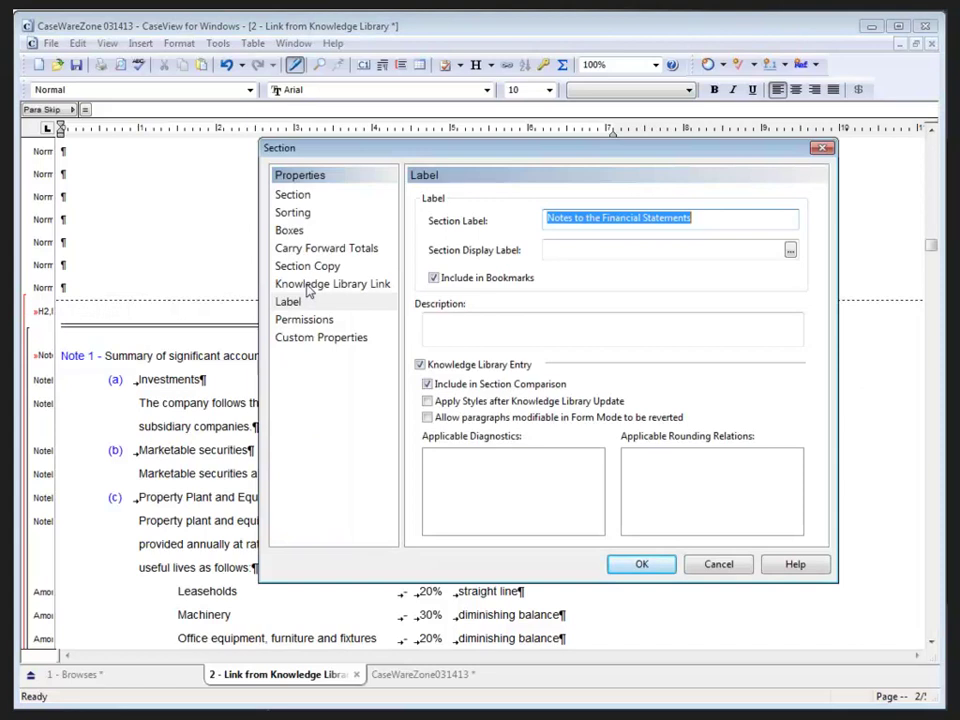
click(307, 286)
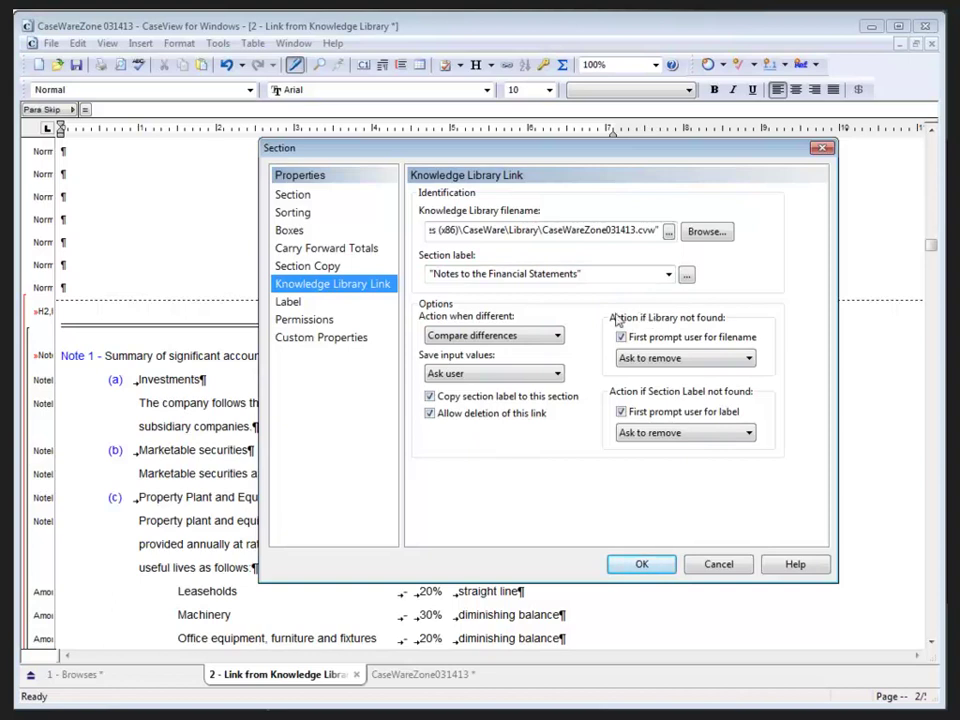
click(637, 566)
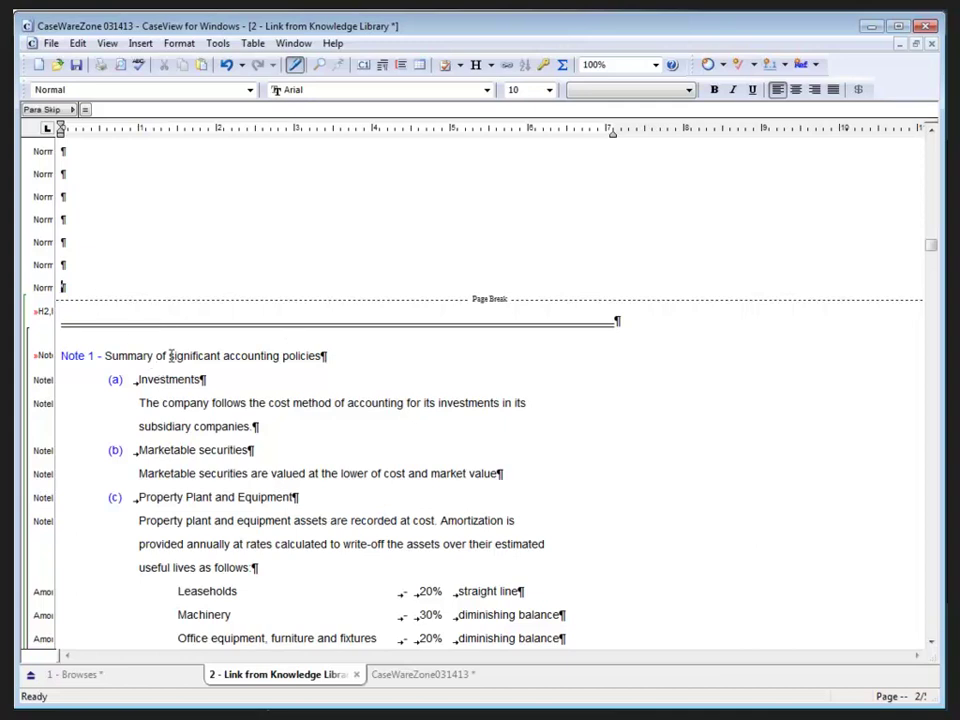
- Return to the cover page and display the Freeze area holding the Knowledge Library field
scroll(174, 233, up, 10)
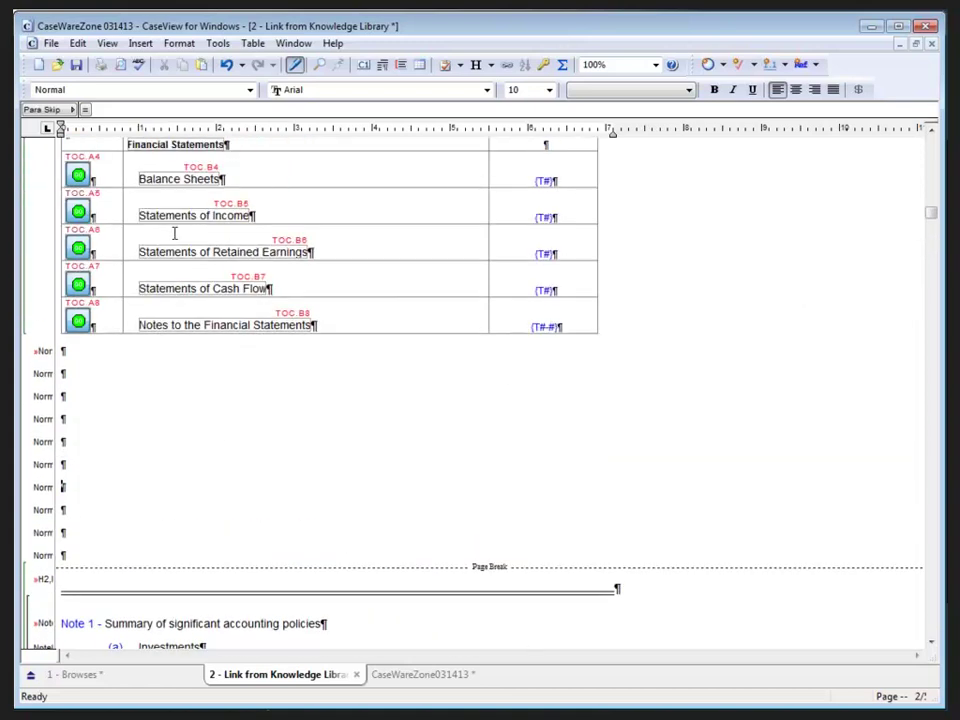
scroll(176, 230, up, 8)
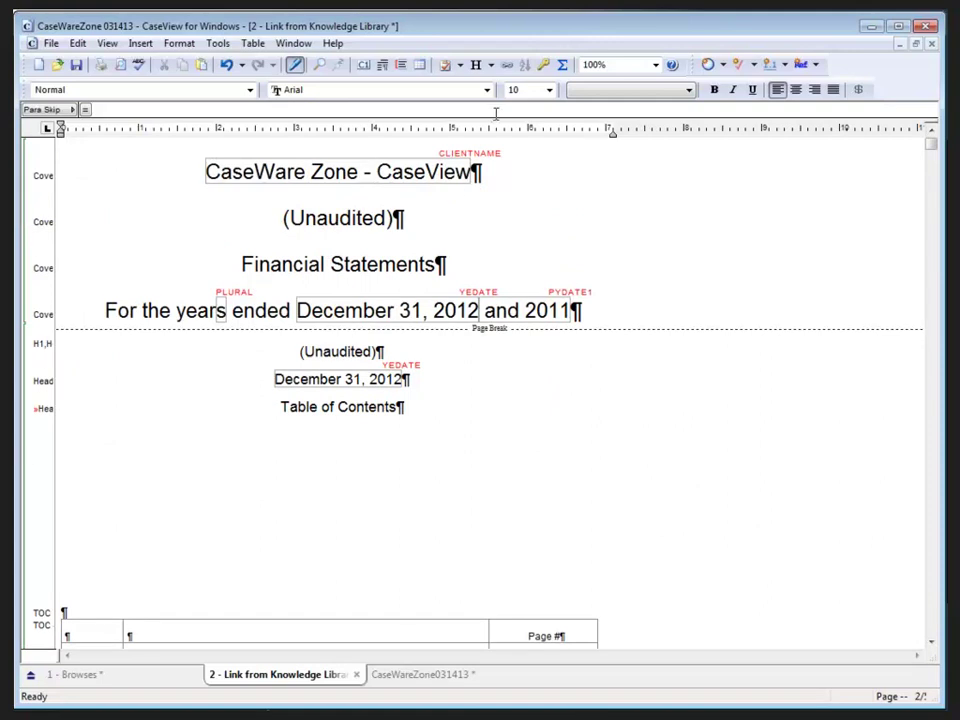
click(476, 64)
click(556, 437)
click(490, 64)
click(503, 159)
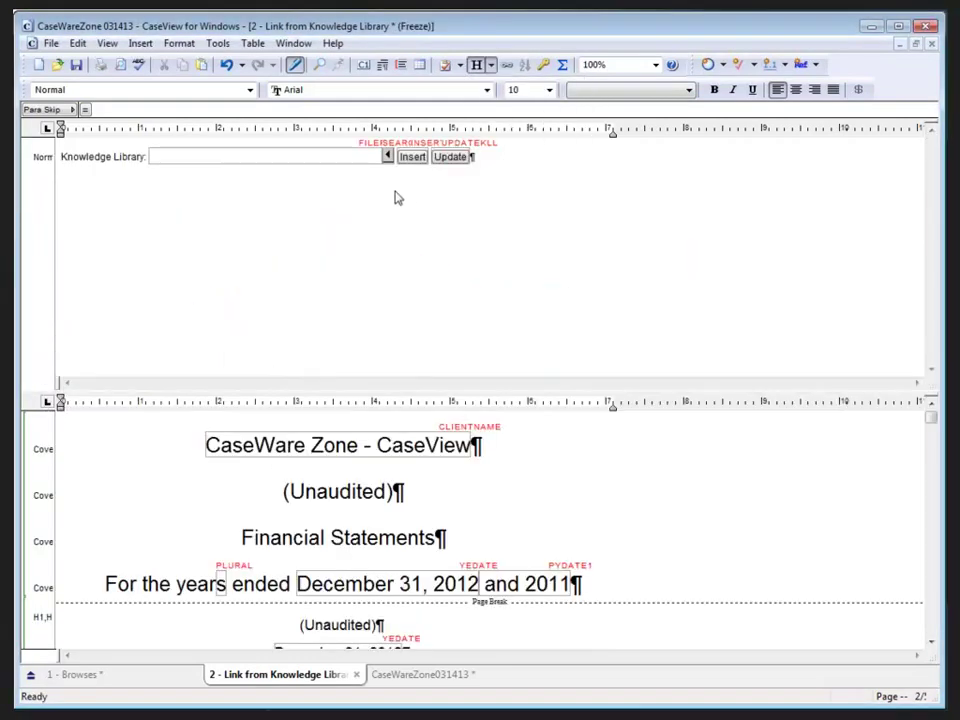
- Examine the On Click event of the SEARCH button beside the Knowledge Library field, including its file cell and base path
click(183, 162)
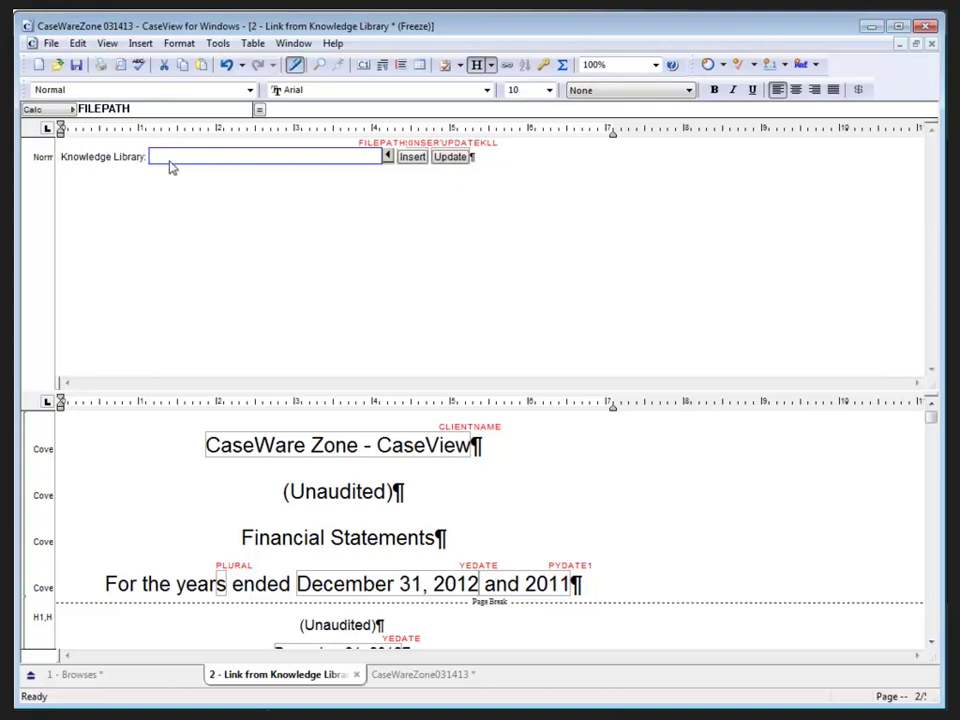
double_click(388, 159)
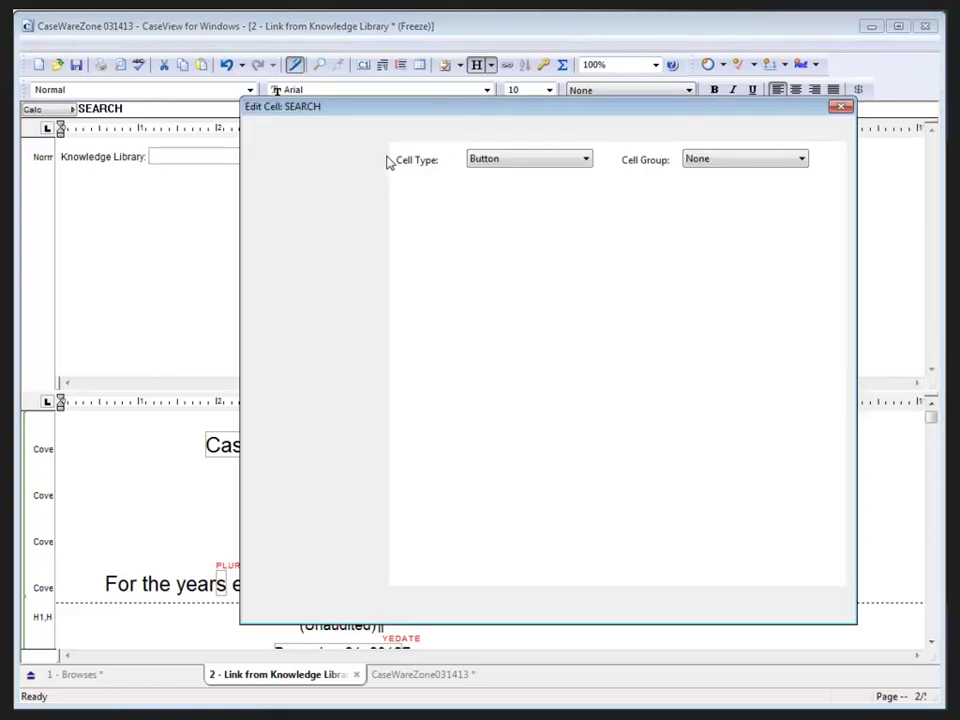
click(284, 208)
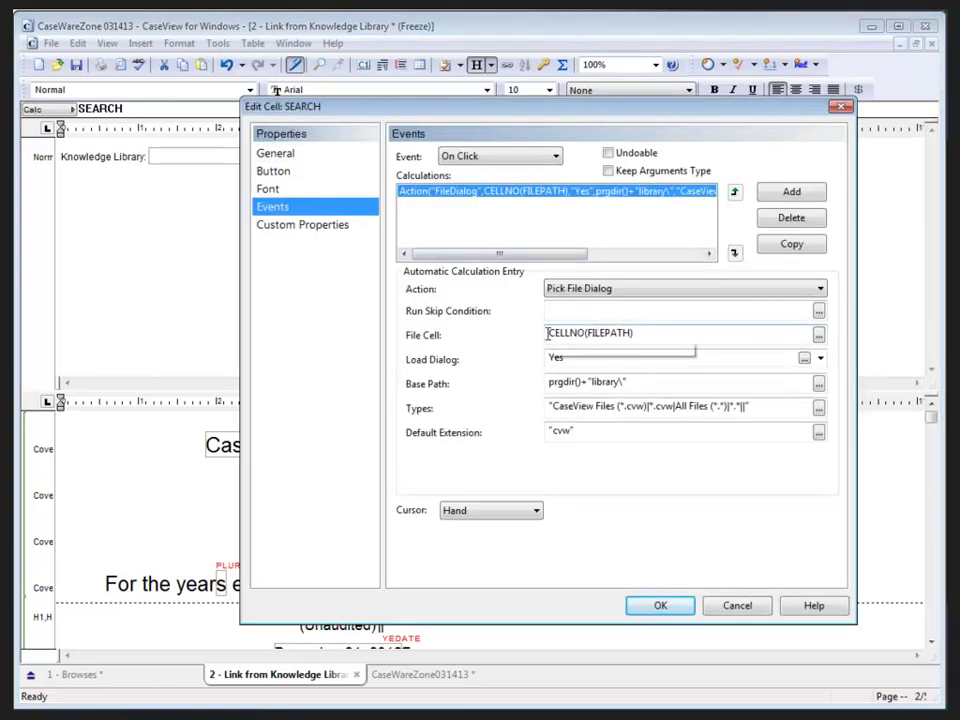
click(548, 290)
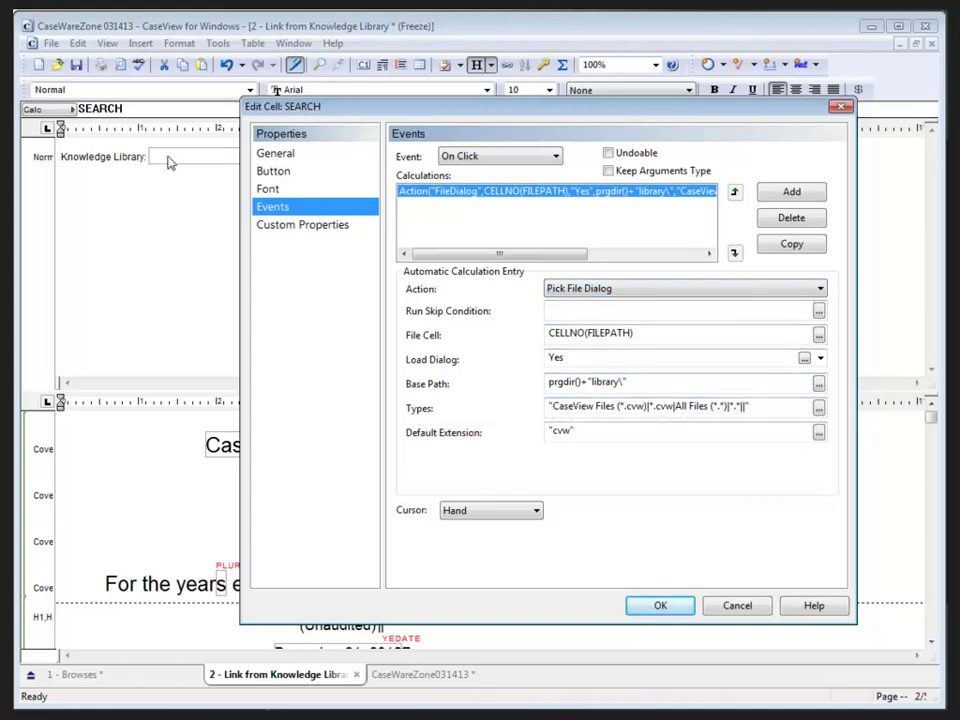
click(659, 605)
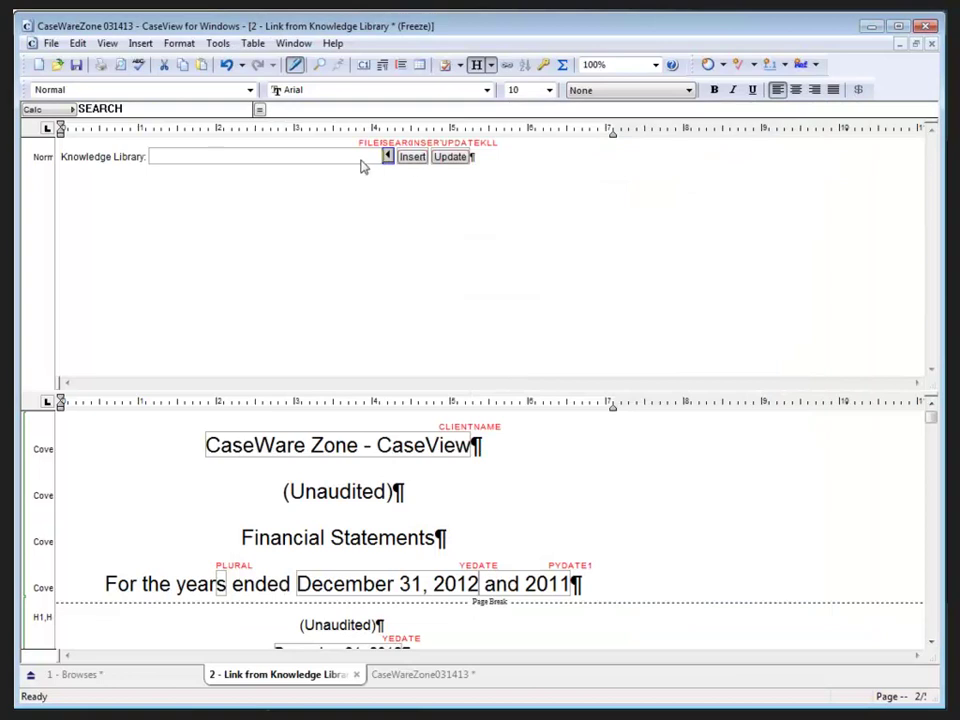
- Examine the INSERT button's On Click event, including its file name, included sections and insertion point
click(302, 156)
double_click(414, 158)
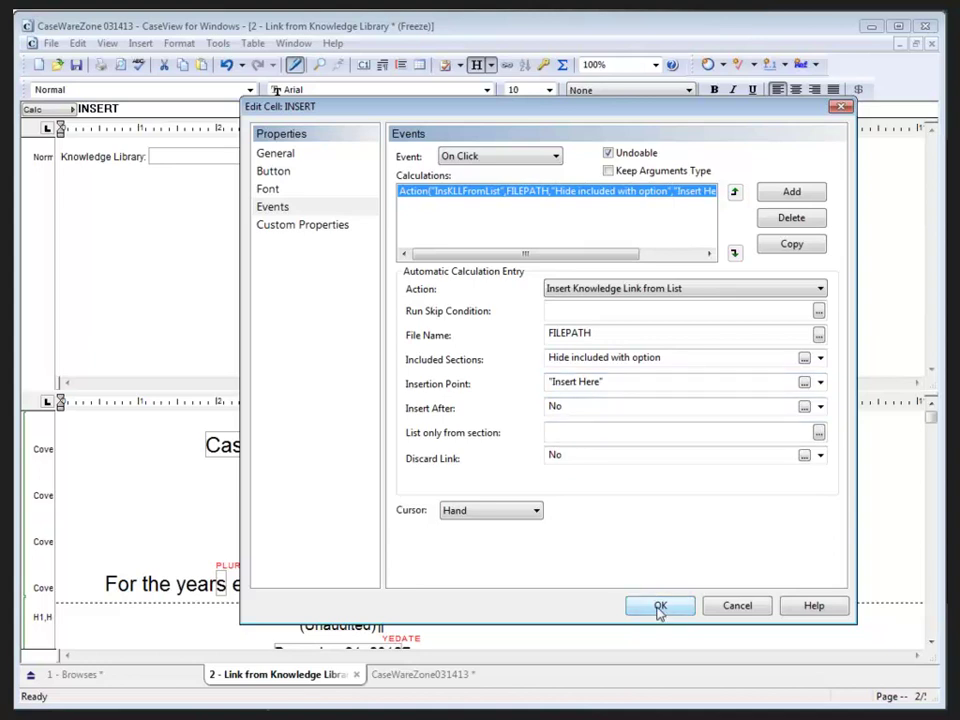
click(287, 207)
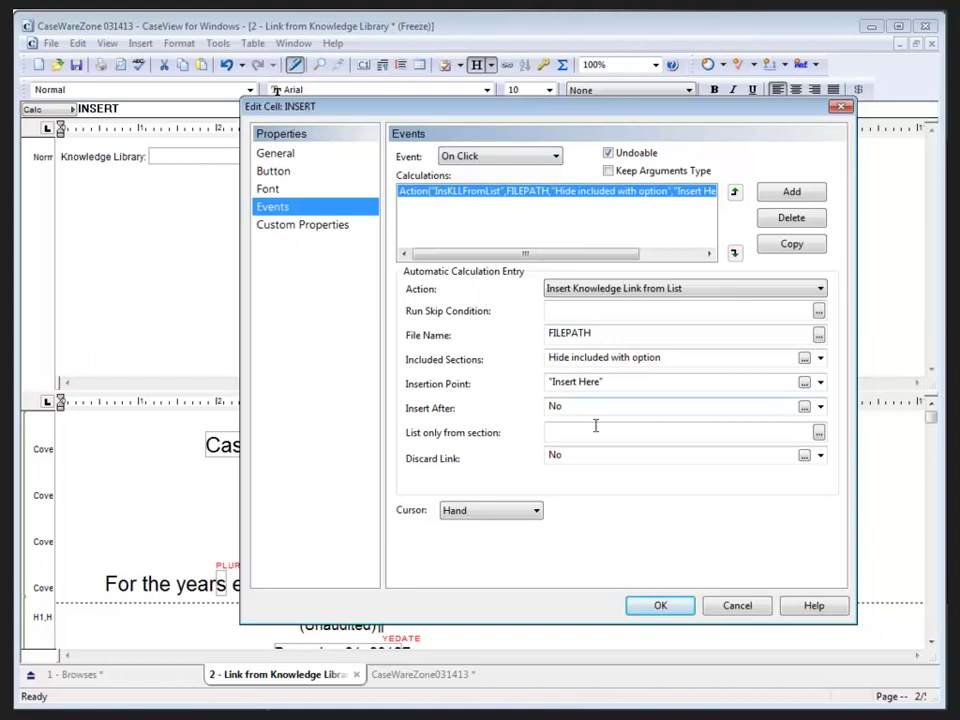
click(660, 604)
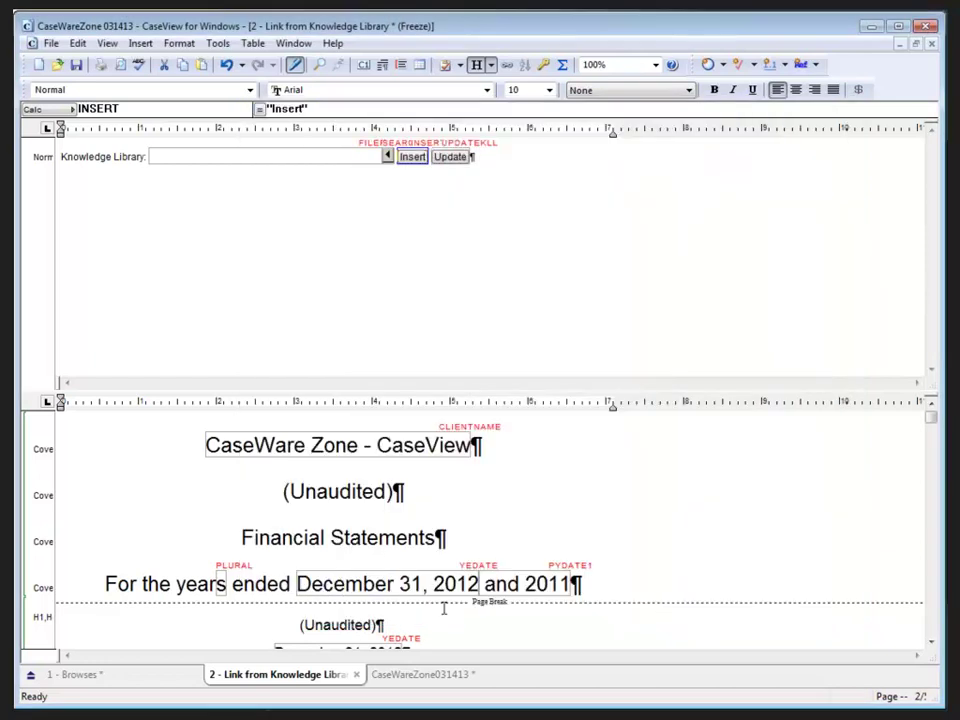
- Check the paragraph tag of the first empty paragraph below the table of contents
click(232, 514)
scroll(228, 510, down, 5)
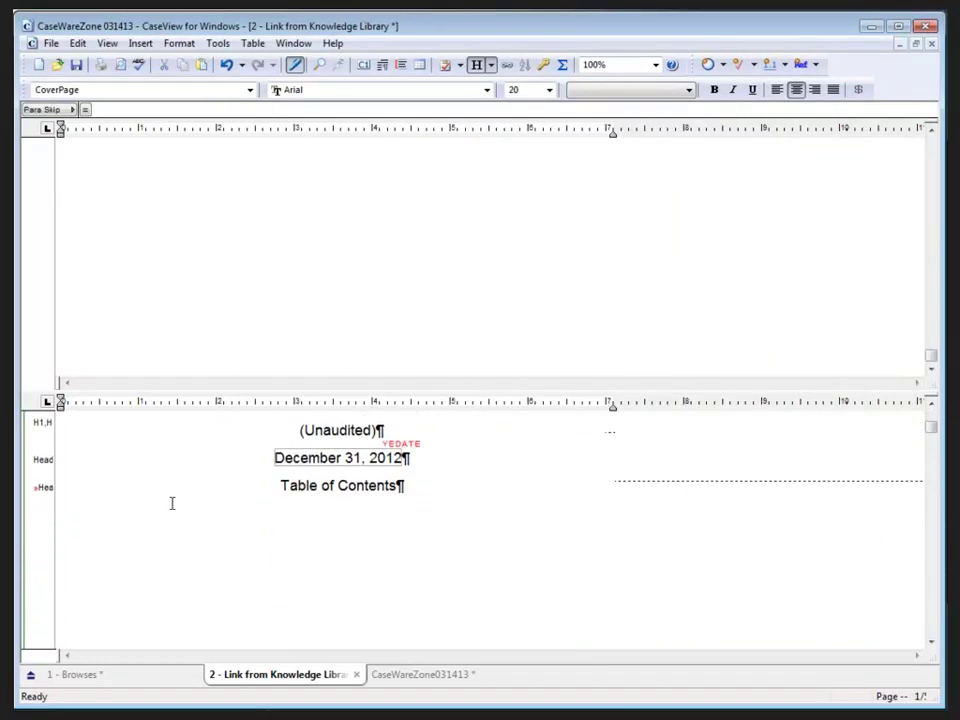
scroll(178, 498, down, 3)
click(95, 500)
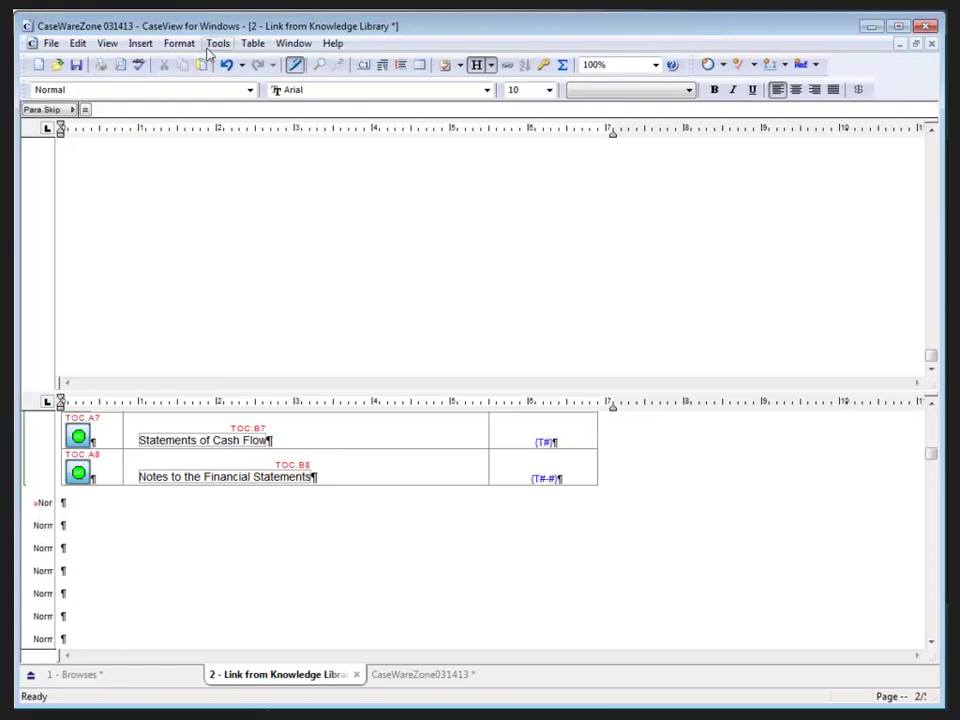
click(179, 43)
click(211, 80)
click(347, 205)
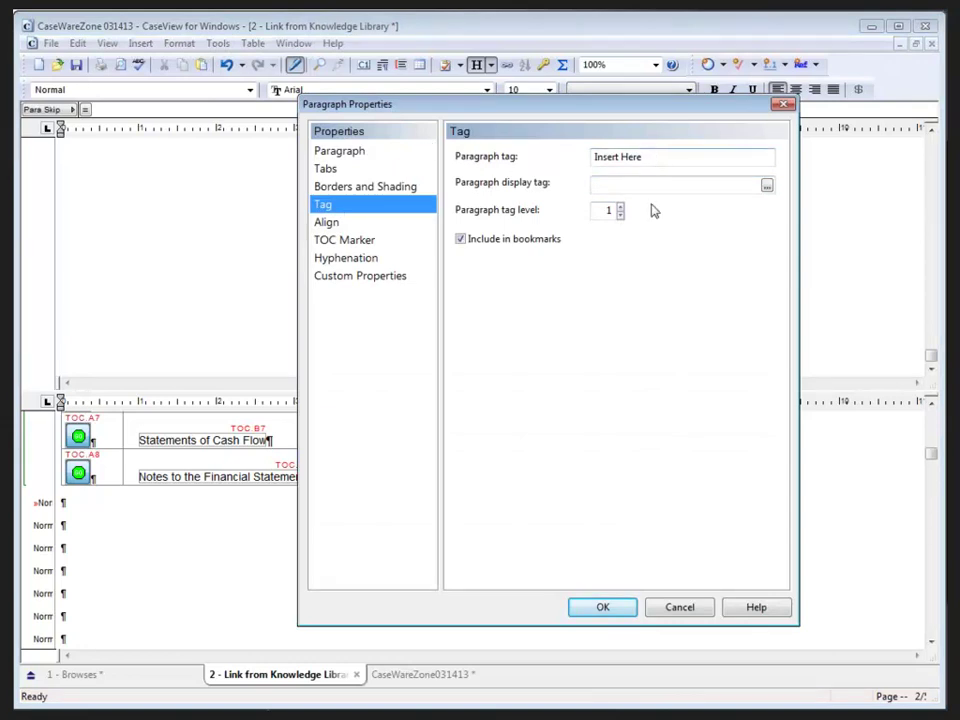
click(602, 607)
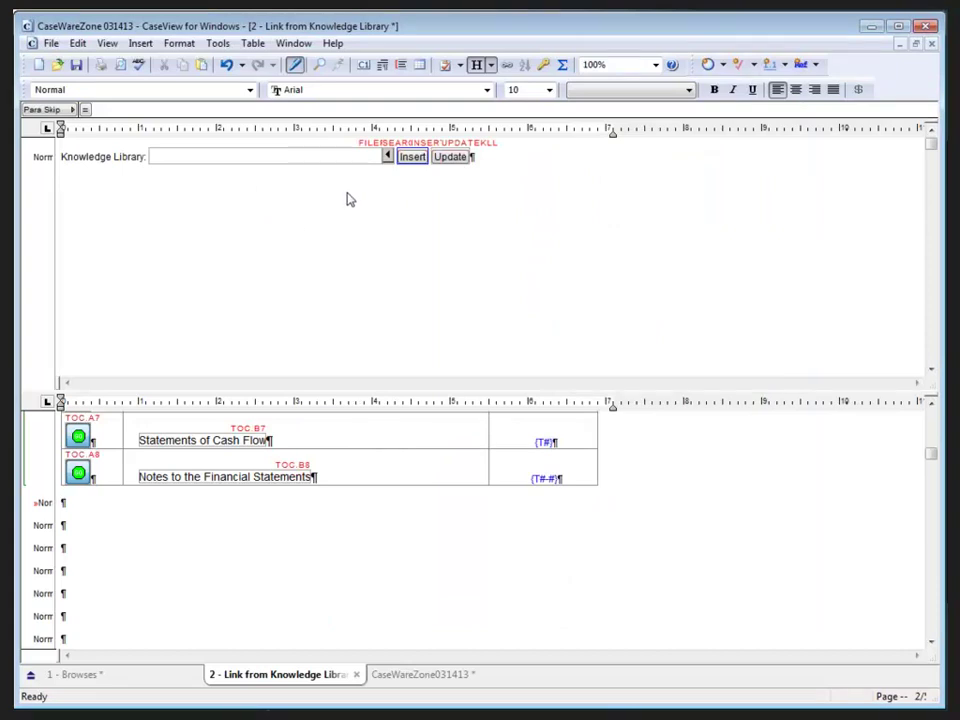
- Switch the document to form mode and choose CaseWareZone031413.cvw as the file for the Knowledge Library field
click(294, 64)
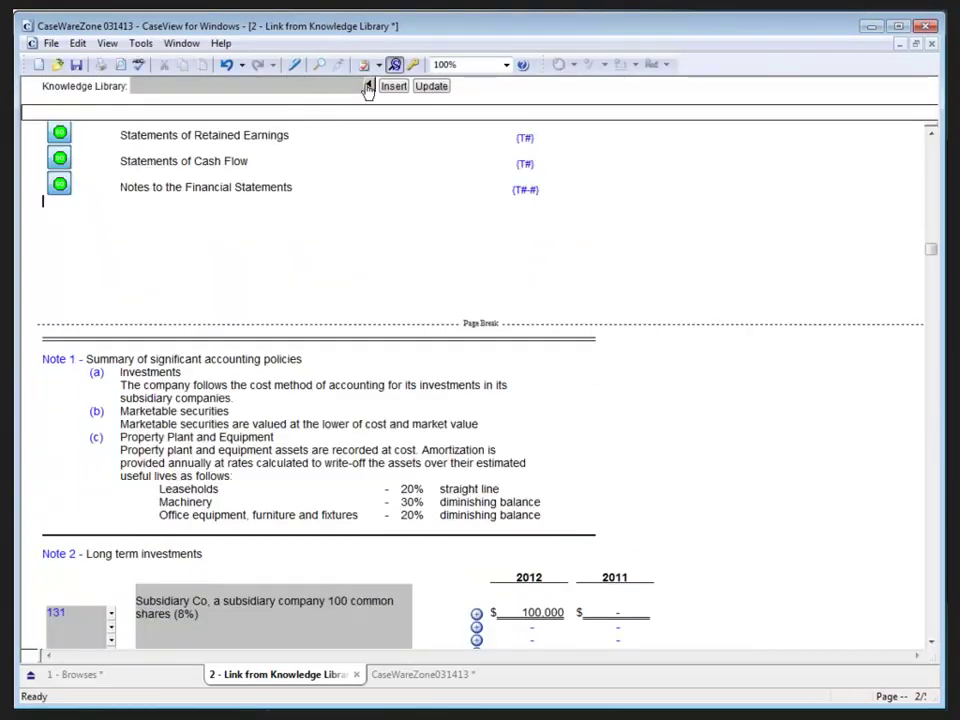
click(369, 87)
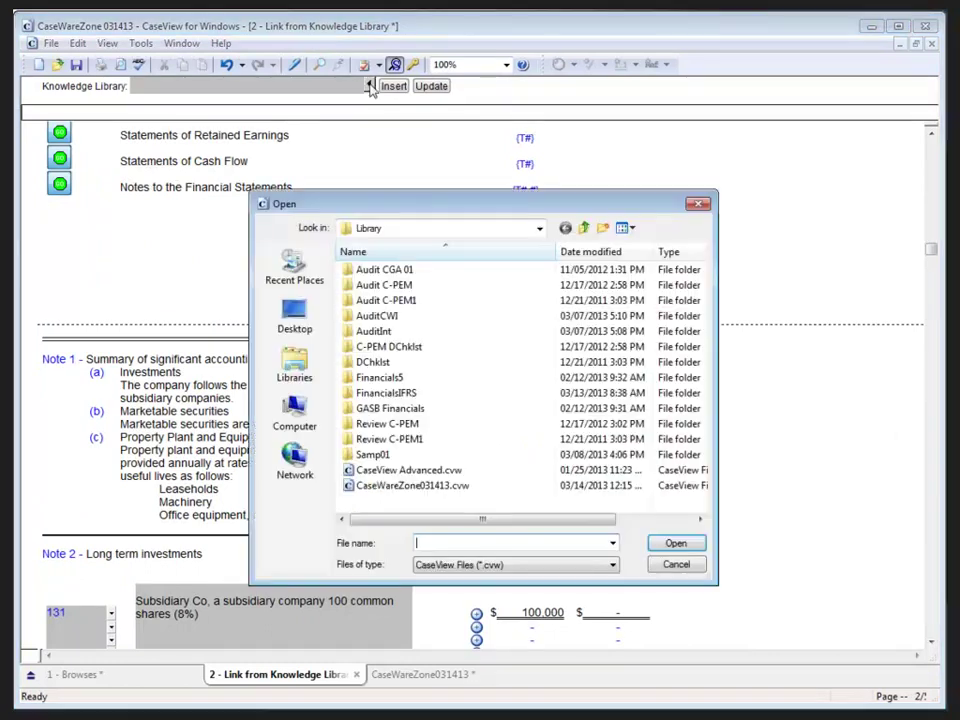
click(390, 485)
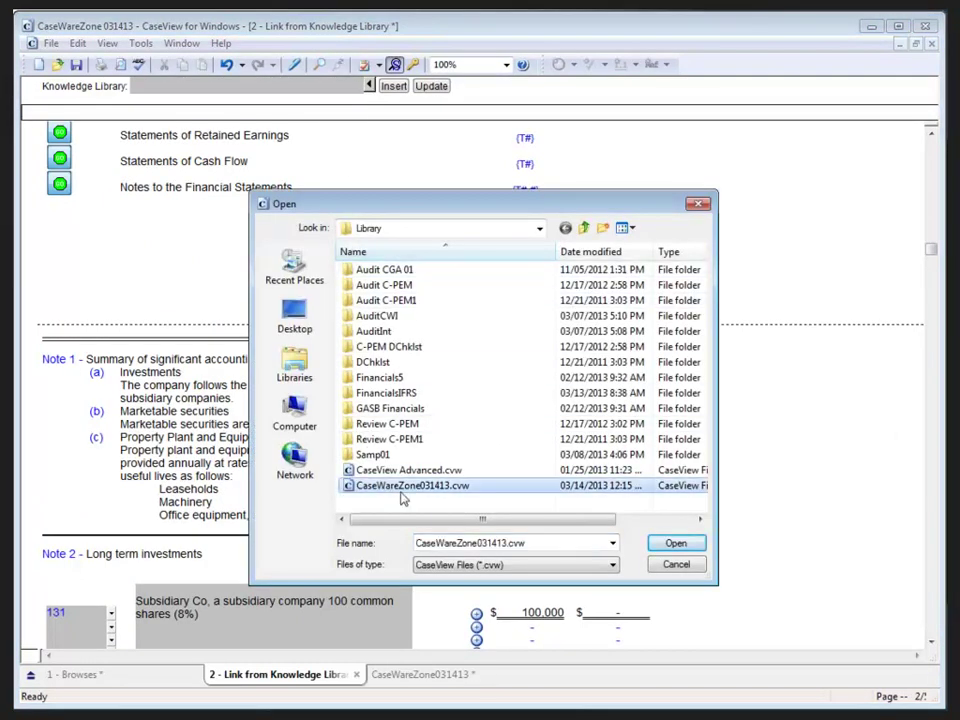
click(677, 544)
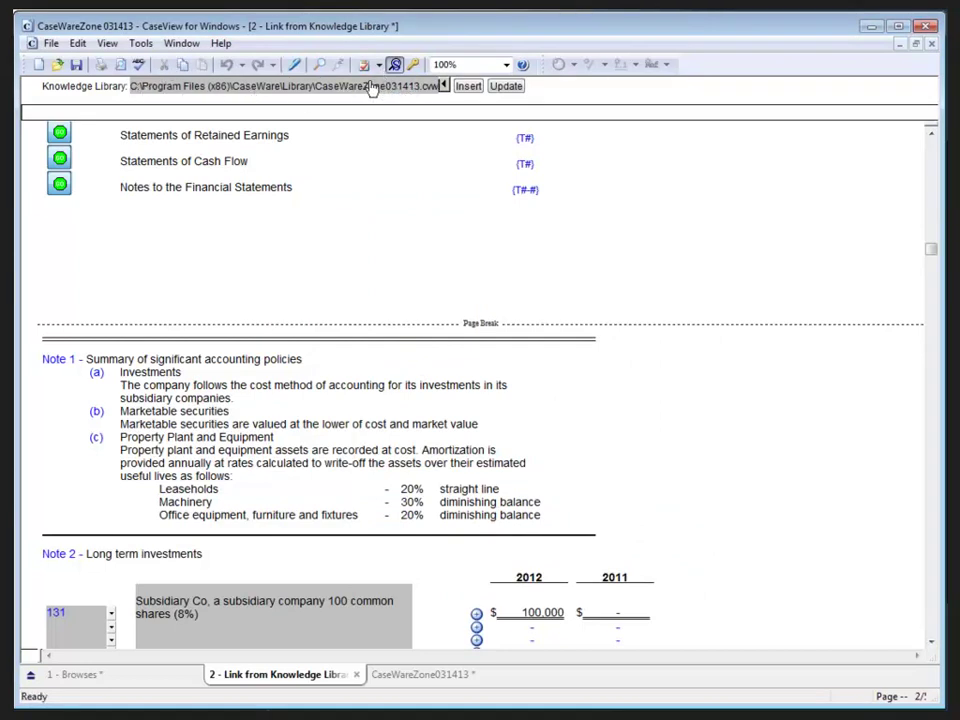
- Insert the Balance Sheet, Statement of Income and Retained Earnings, Statement of Retained Earnings and Statement of Cash Flow entries from the knowledge library
click(468, 87)
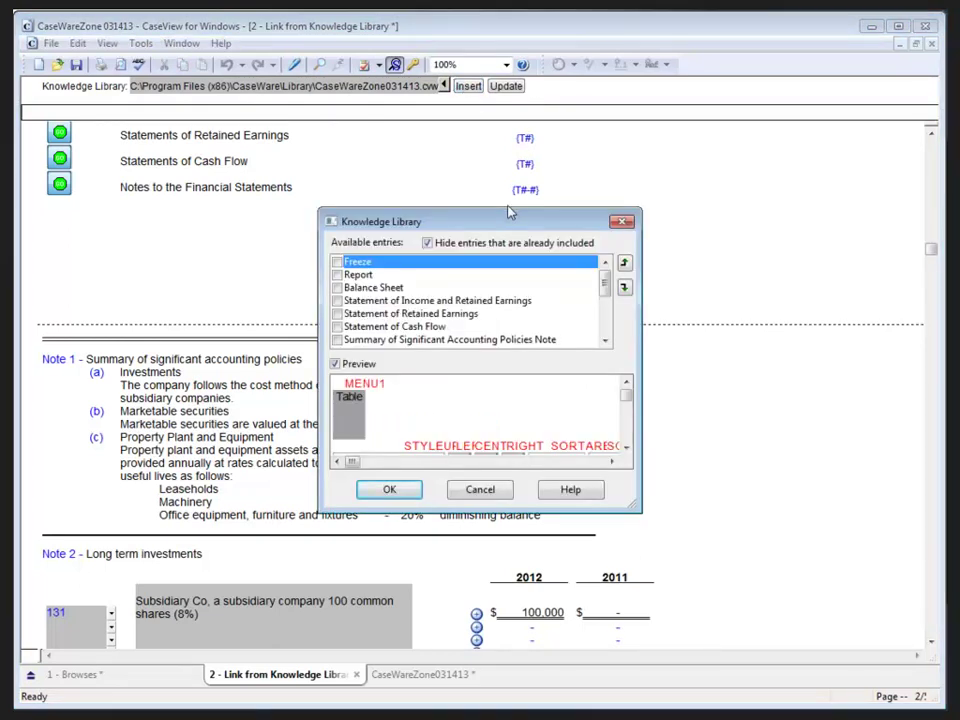
click(337, 288)
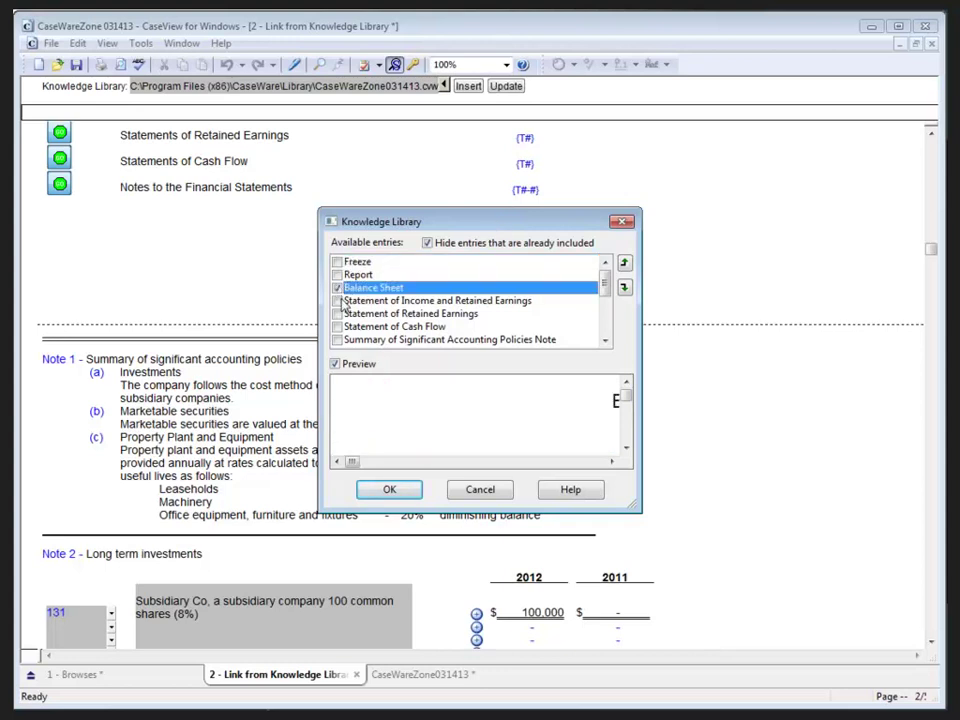
click(337, 301)
click(337, 314)
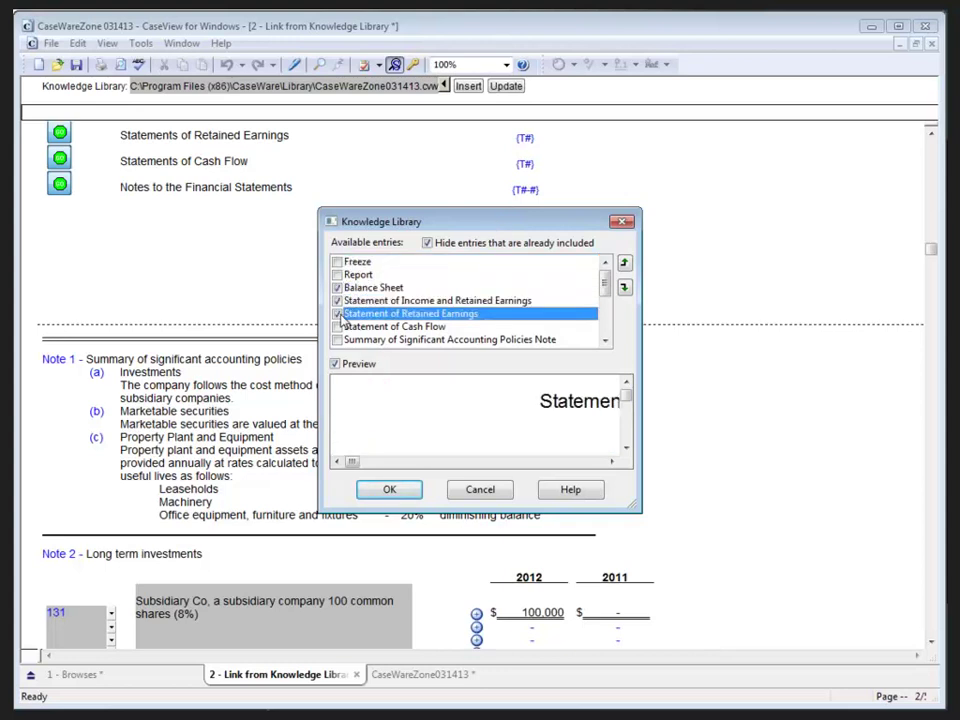
click(338, 327)
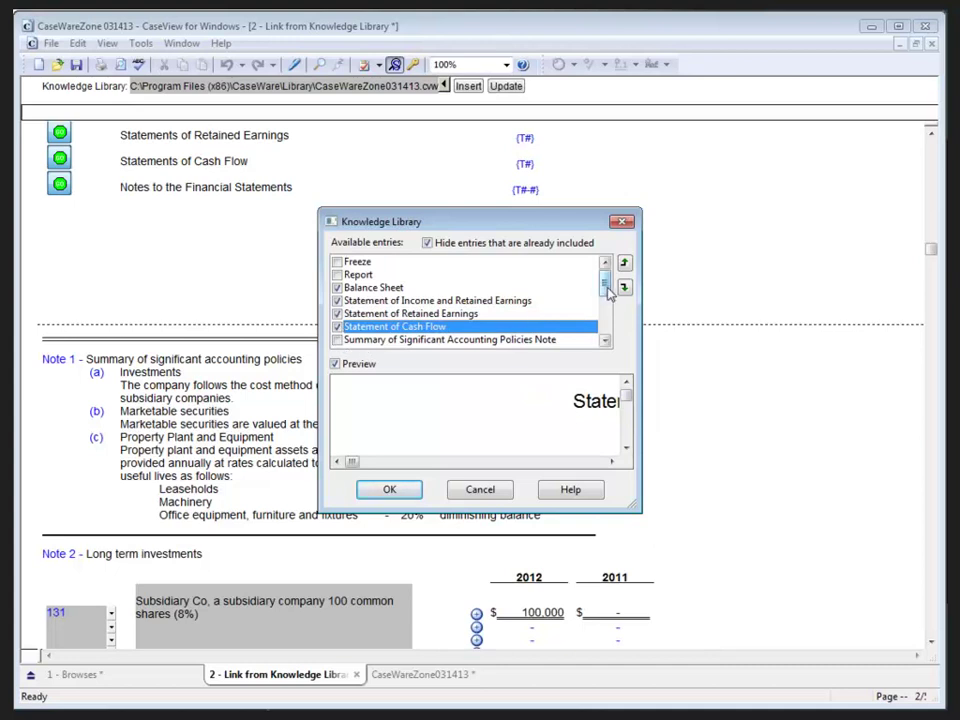
drag(605, 284, 606, 302)
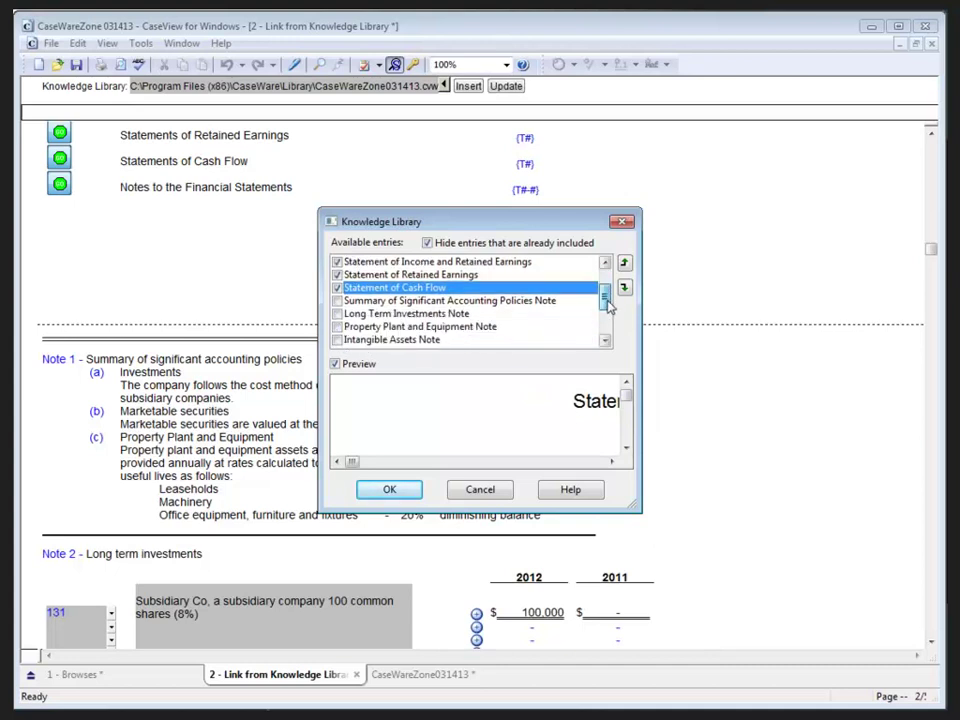
click(389, 490)
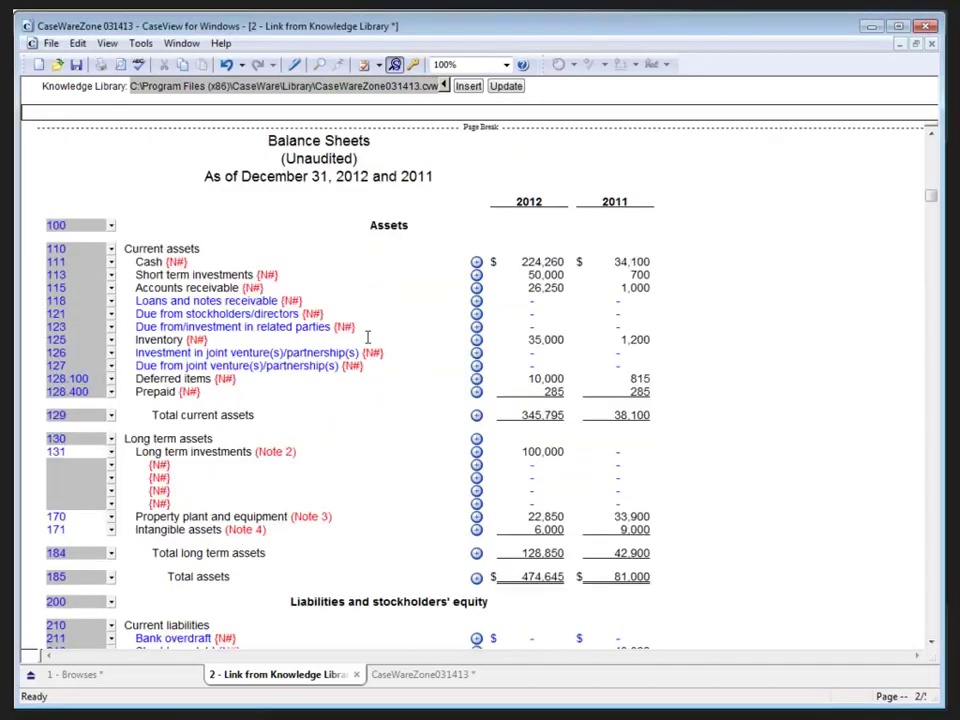
- Review the inserted statements from the table of contents down to the Statements of Income, and save the document
click(389, 321)
scroll(389, 321, up, 5)
scroll(389, 321, down, 3)
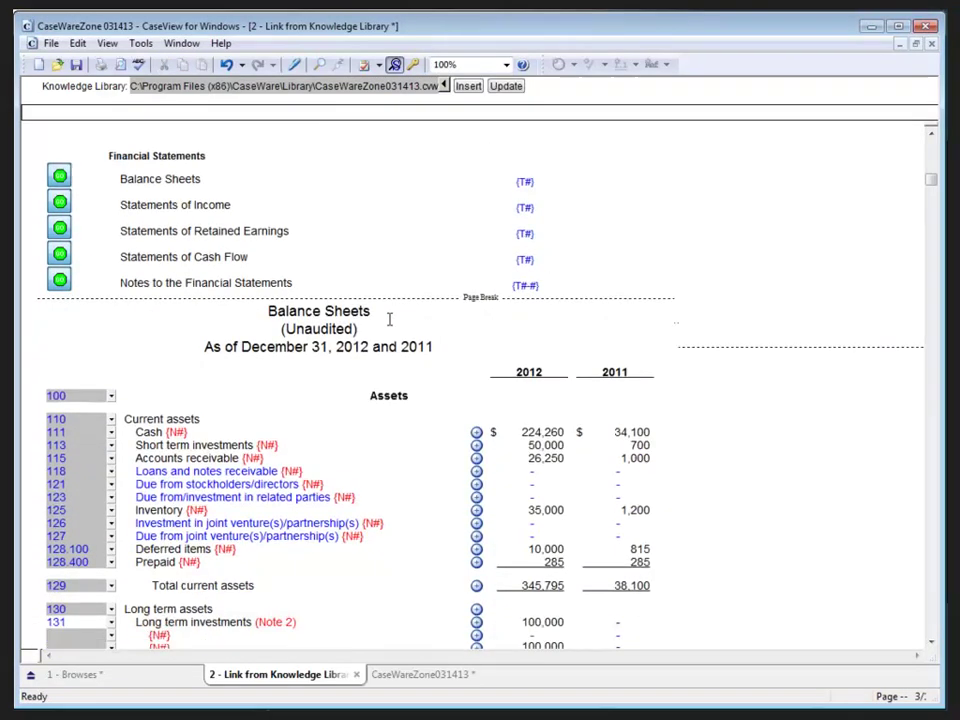
scroll(389, 319, down, 6)
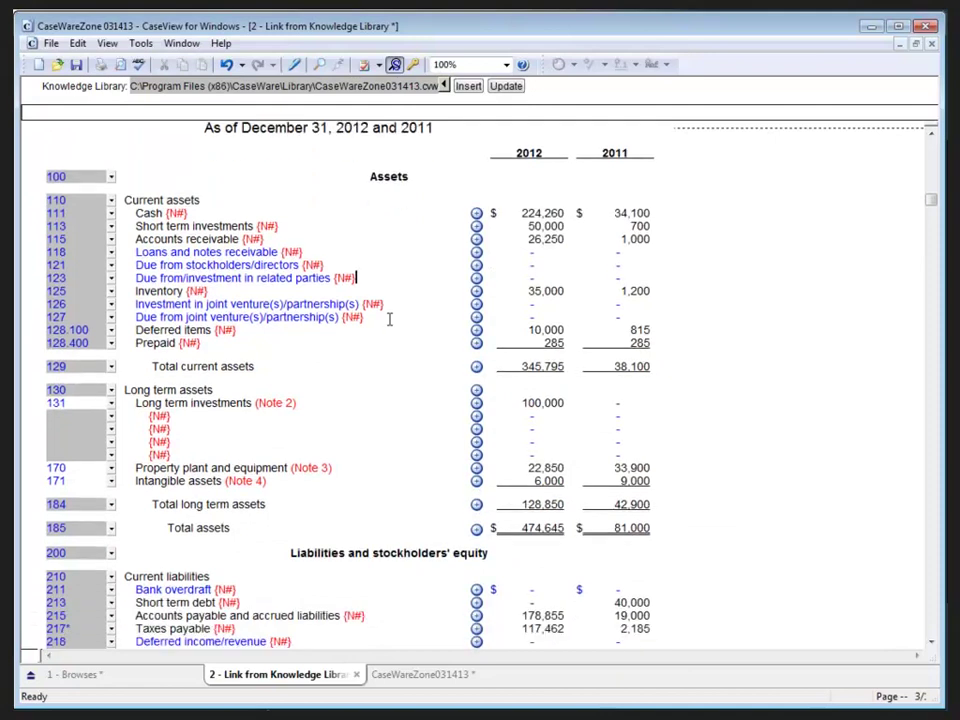
scroll(389, 319, down, 10)
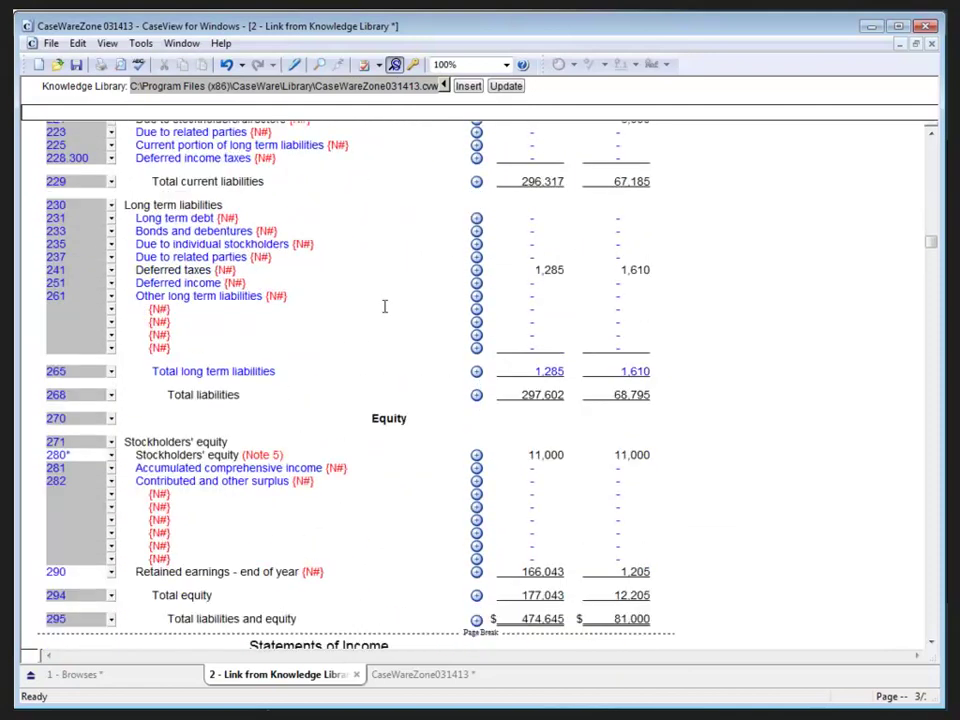
scroll(382, 305, down, 5)
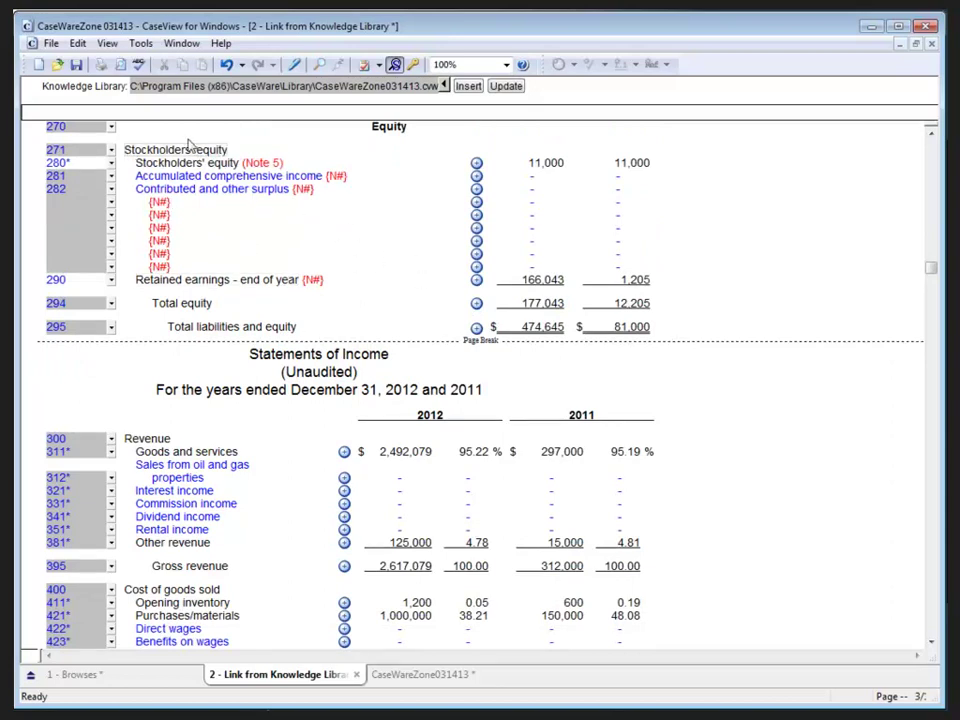
click(76, 64)
- In the CaseWareZone031413 library document, change the Balance Sheets subheading to "(Audited)" and save the file
click(423, 677)
scroll(445, 380, down, 15)
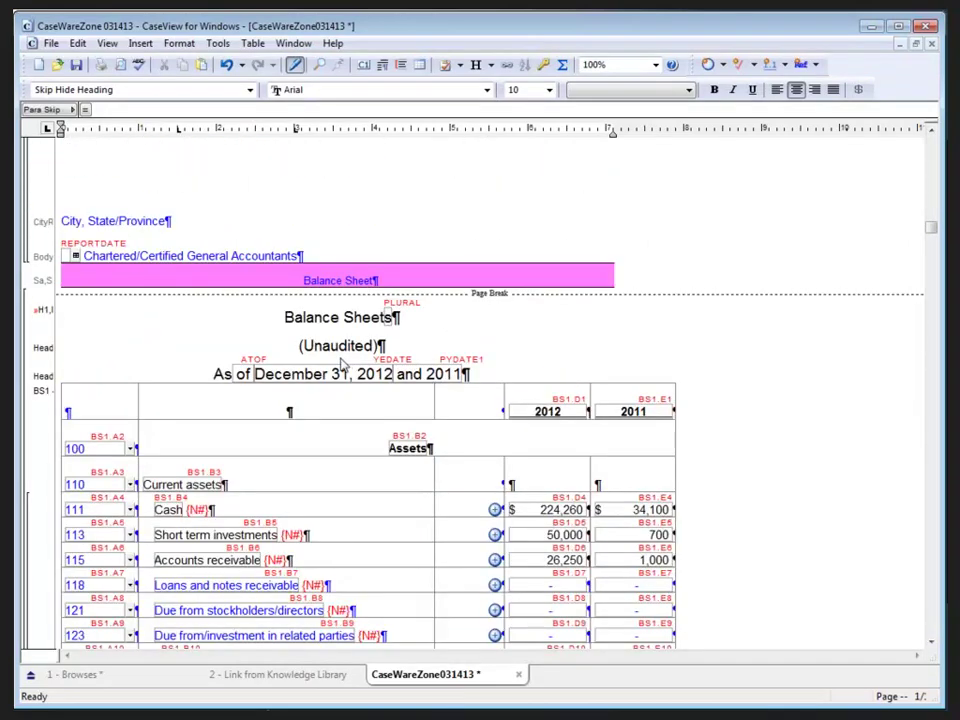
drag(303, 345, 330, 345)
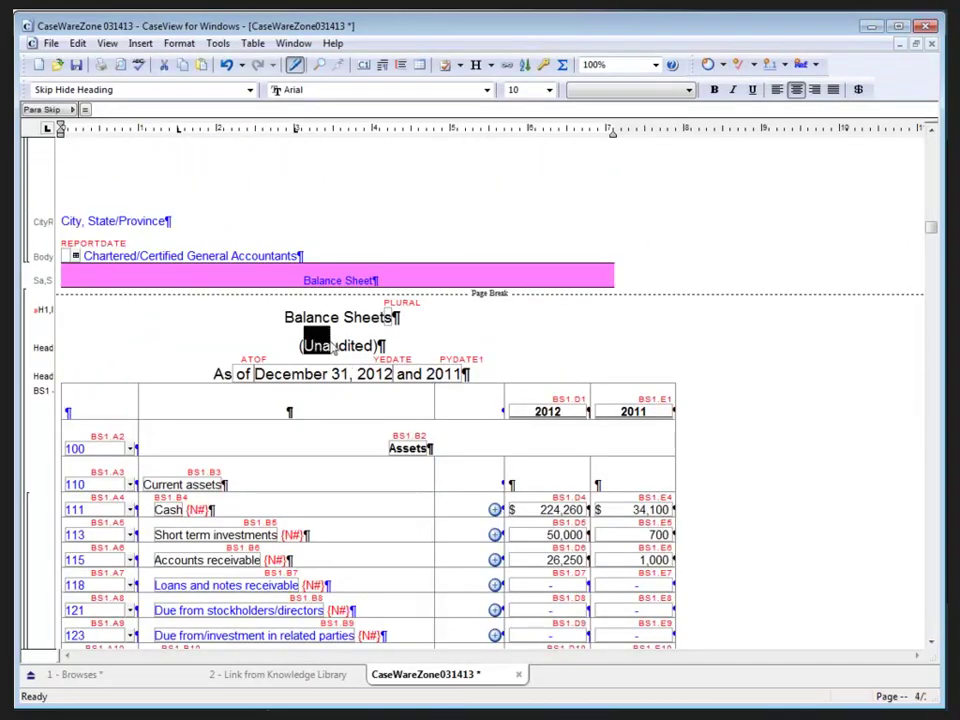
text(A)
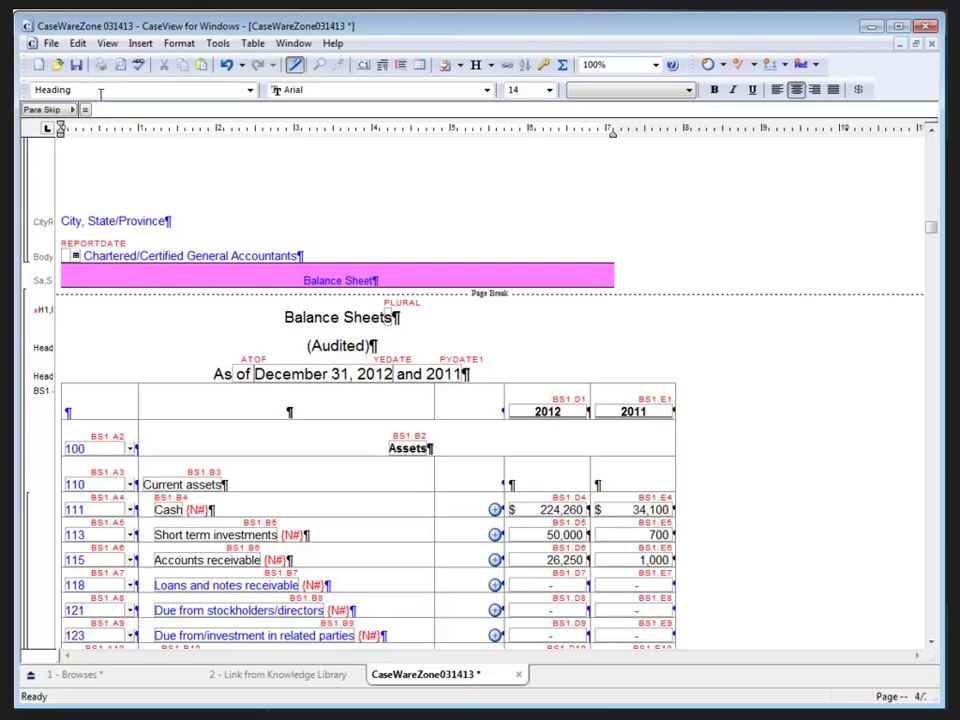
click(76, 64)
- Return to the Link from Knowledge Library document and compare its Knowledge Library links to their source
click(332, 676)
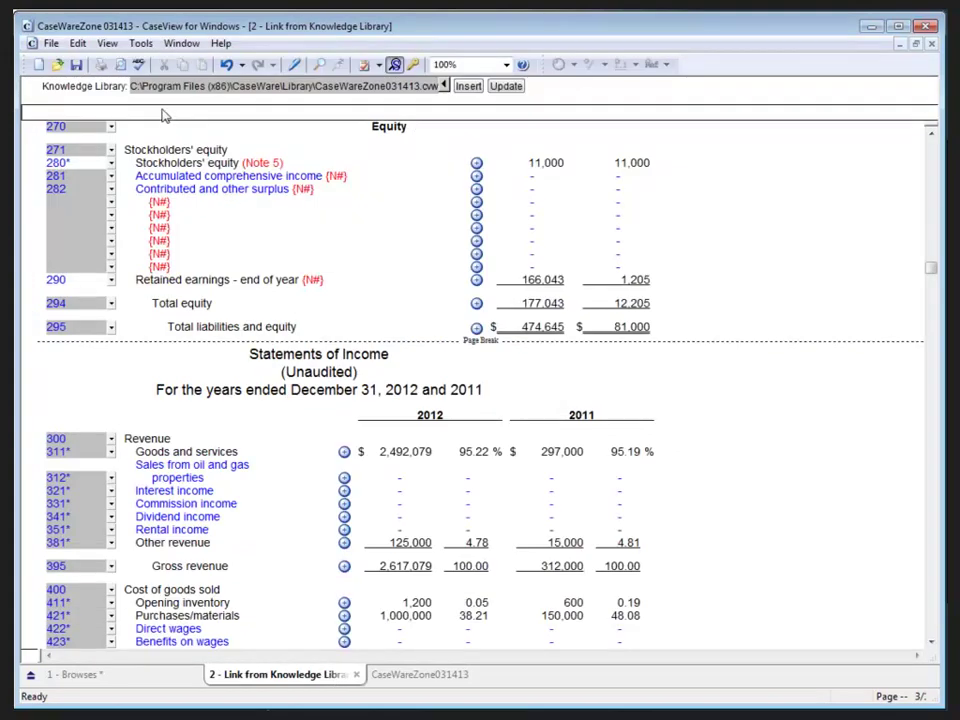
click(139, 43)
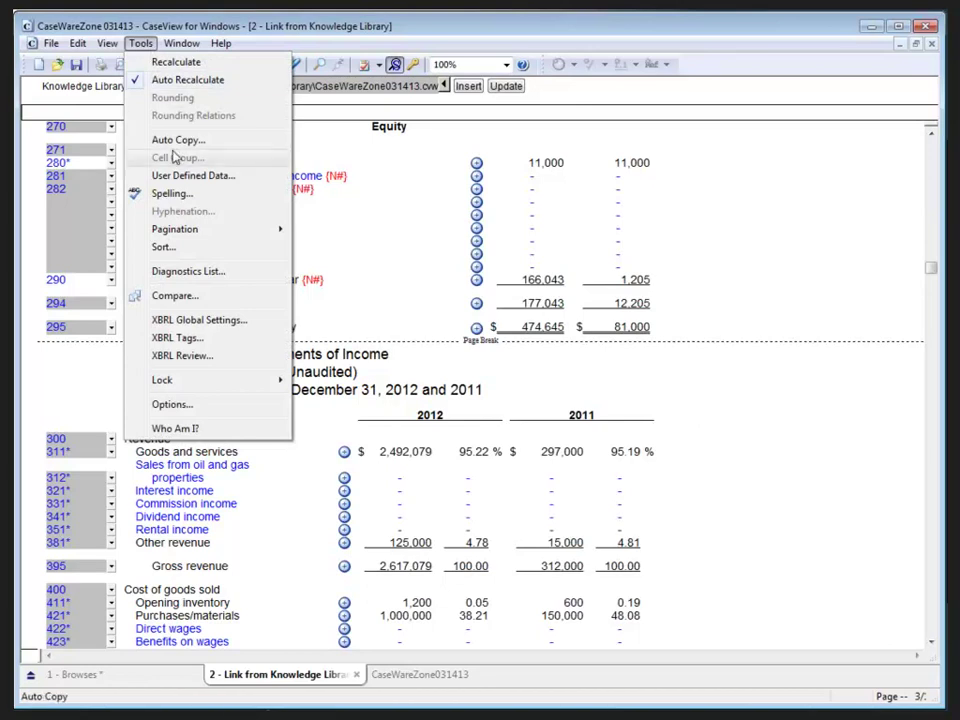
click(167, 296)
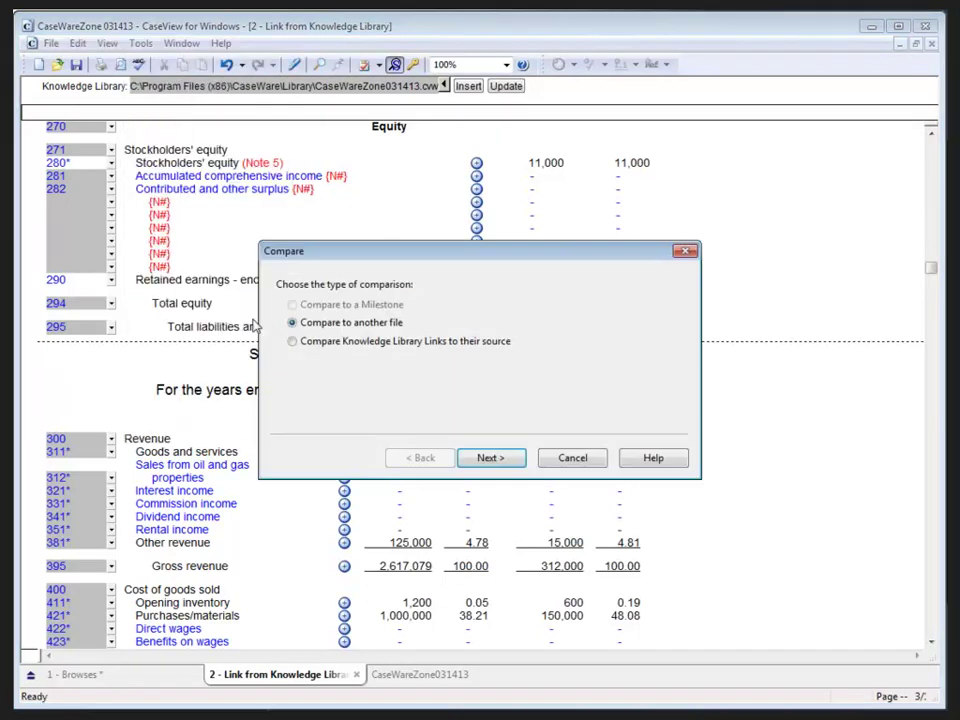
click(292, 342)
click(484, 453)
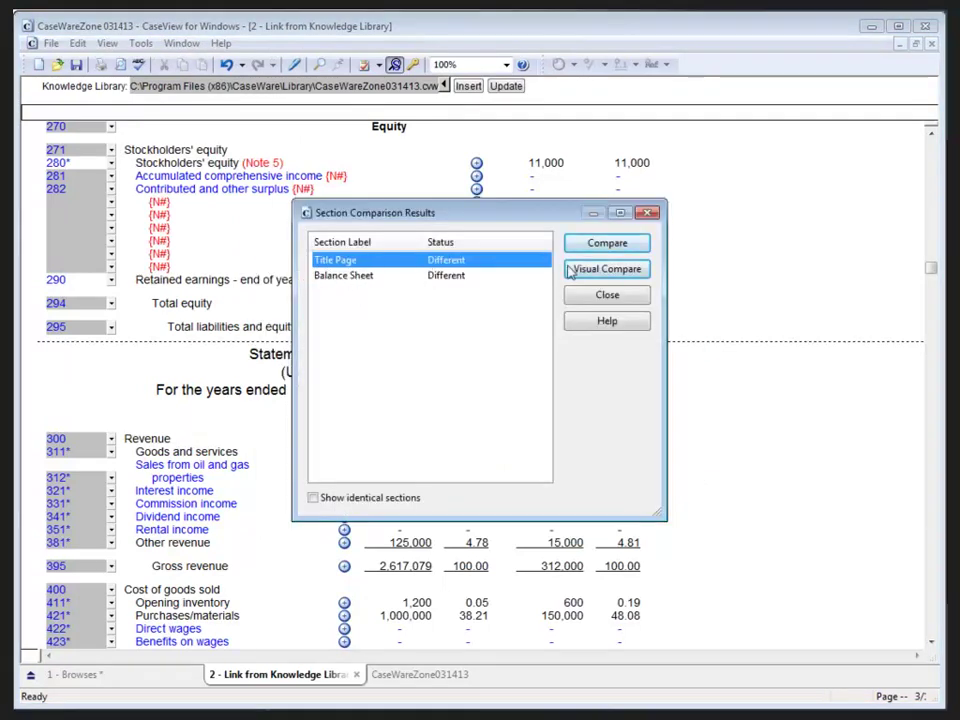
- Compare the Title Page section with its library source and replace it with the library version
click(597, 248)
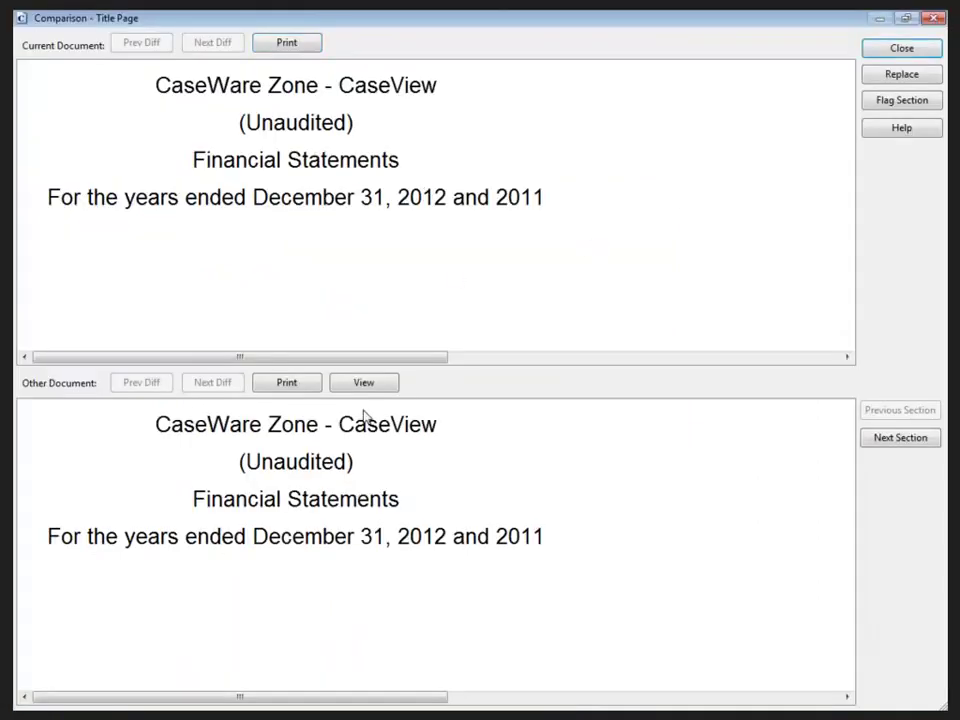
click(901, 75)
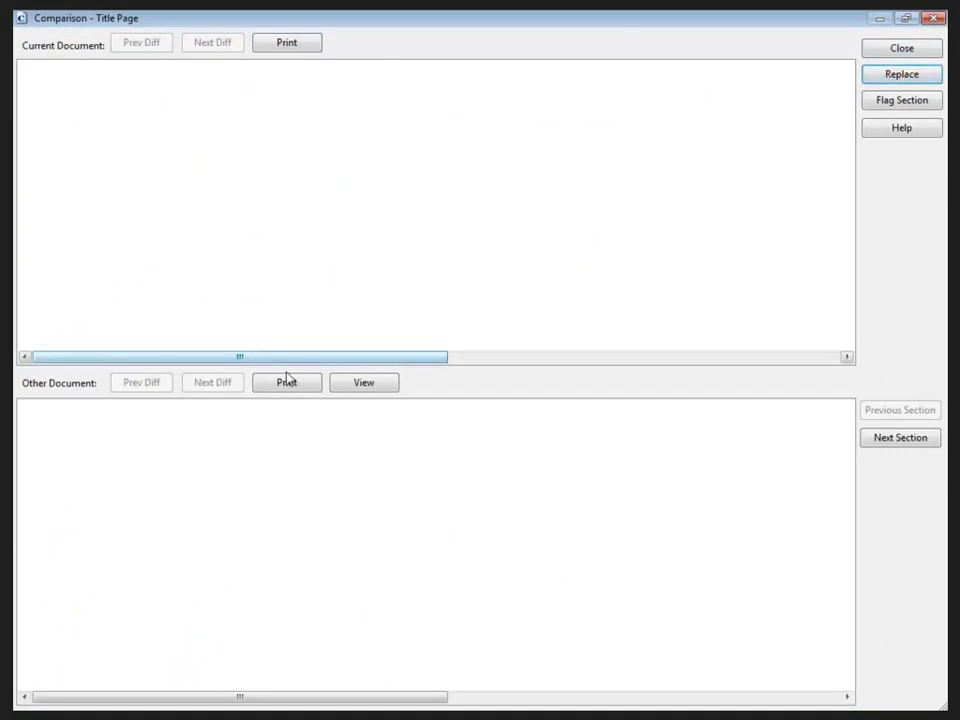
click(887, 47)
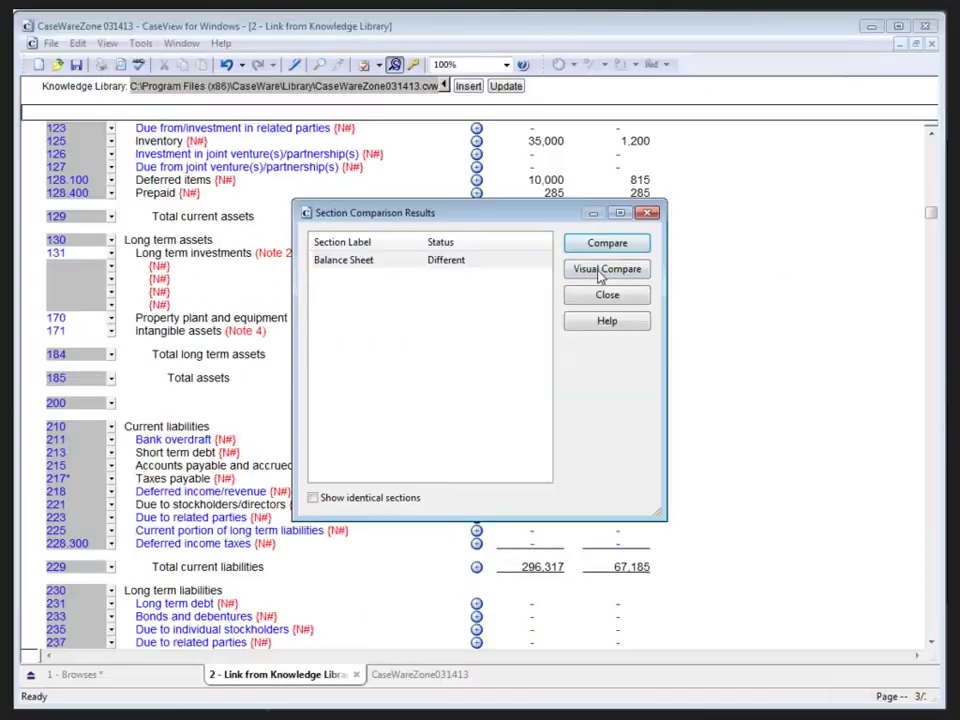
- Compare the Balance Sheet section and replace it with the library version, keeping entered data for input cells and paragraphs, and close the comparison results
click(363, 266)
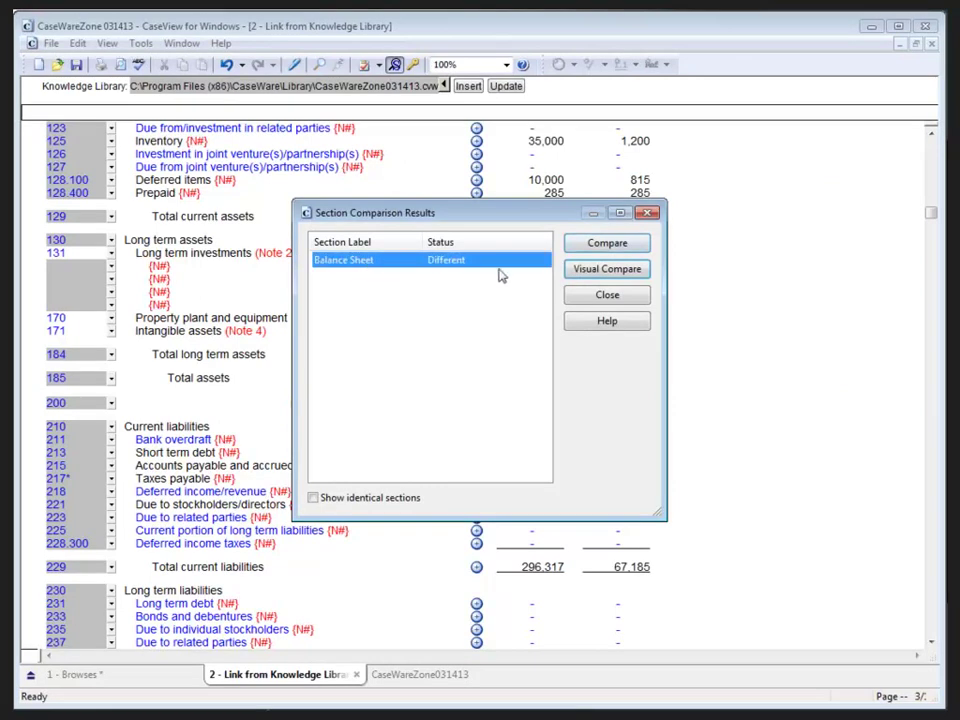
click(600, 246)
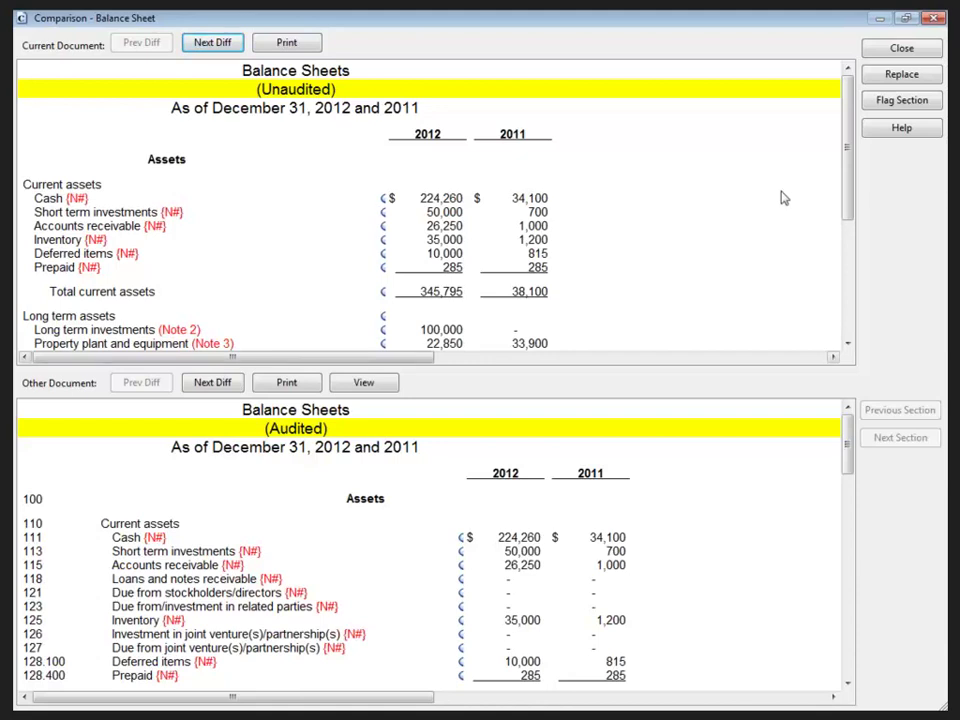
click(902, 80)
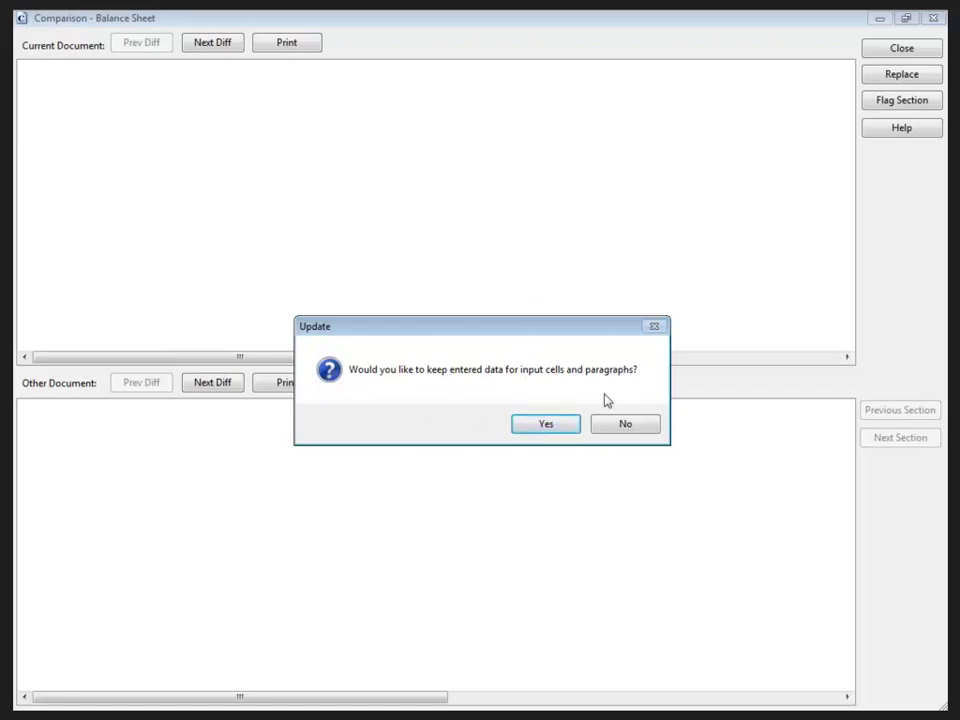
click(544, 428)
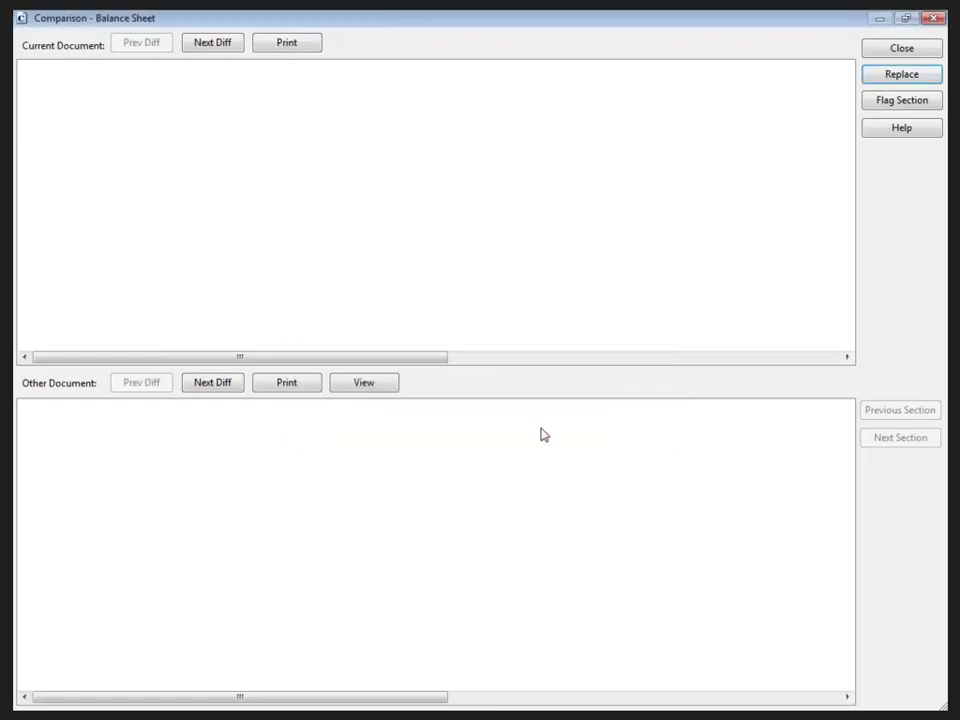
click(895, 50)
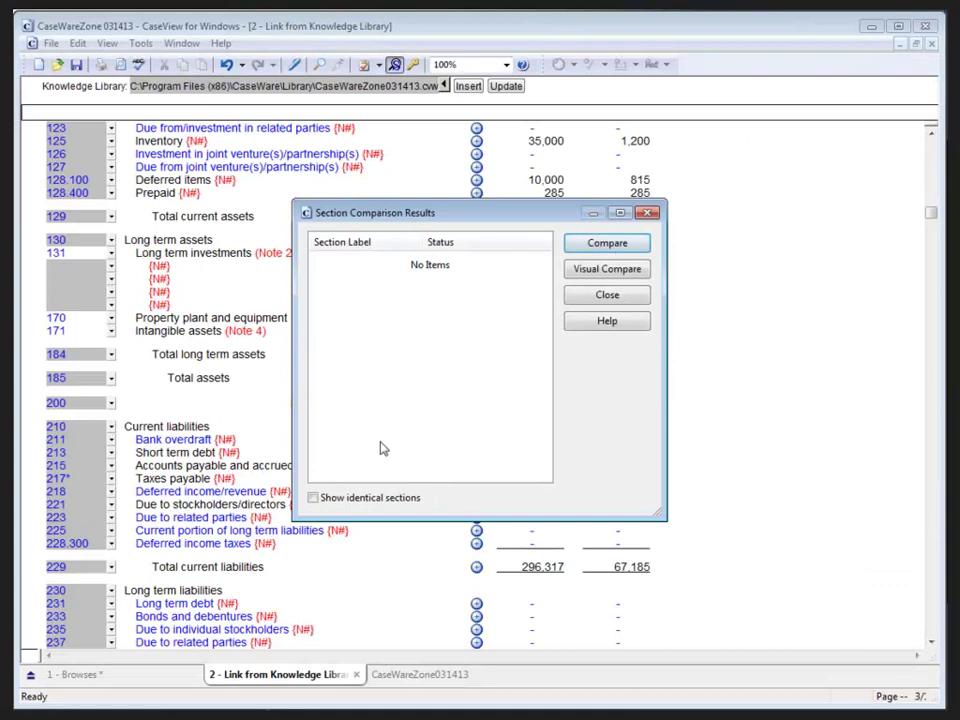
click(648, 213)
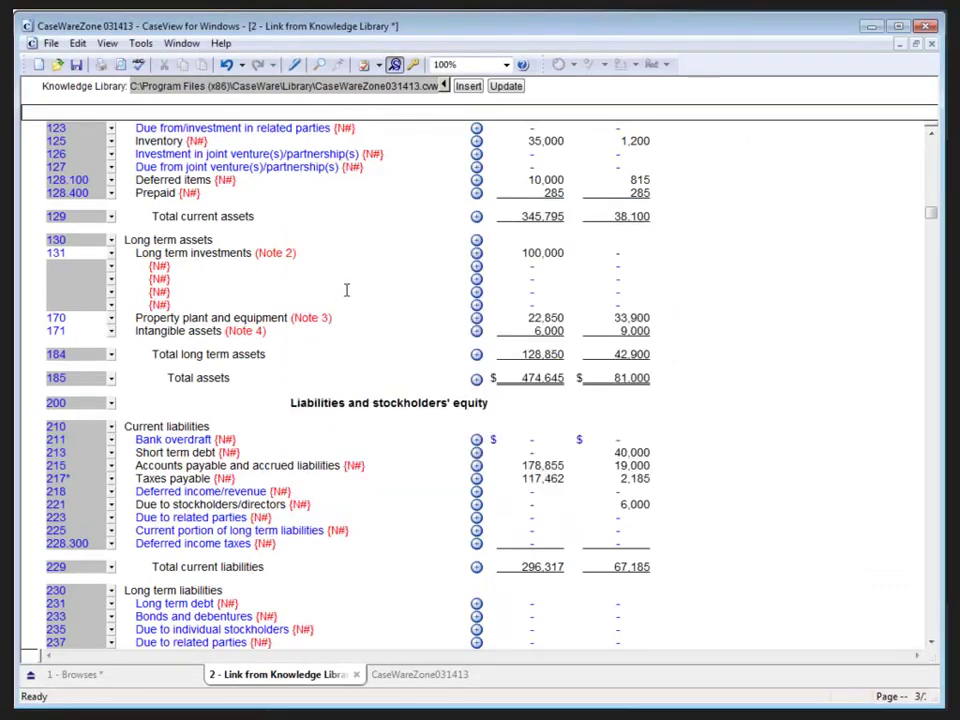
- Check the subheading under the Balance Sheets title in the updated document
scroll(352, 286, up, 1)
scroll(352, 286, up, 6)
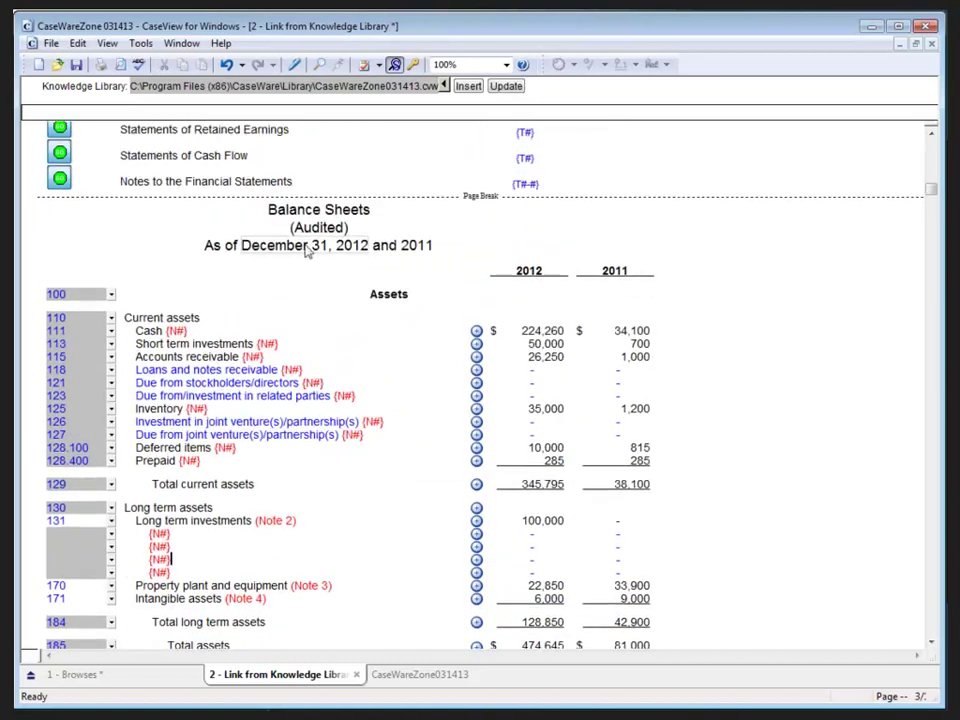
drag(289, 227, 364, 224)
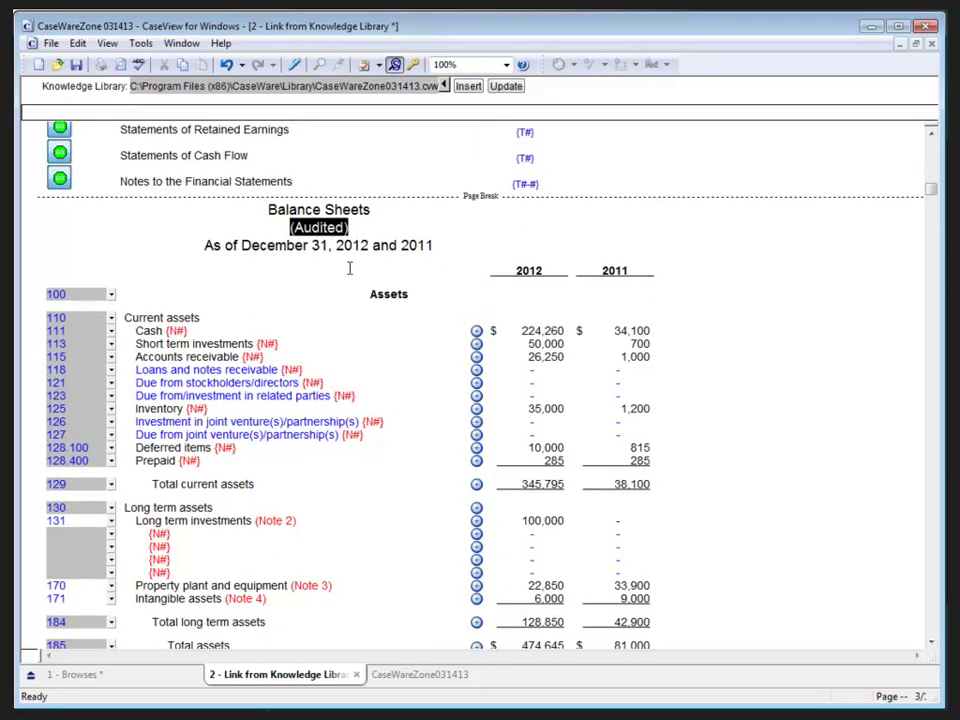
click(202, 245)
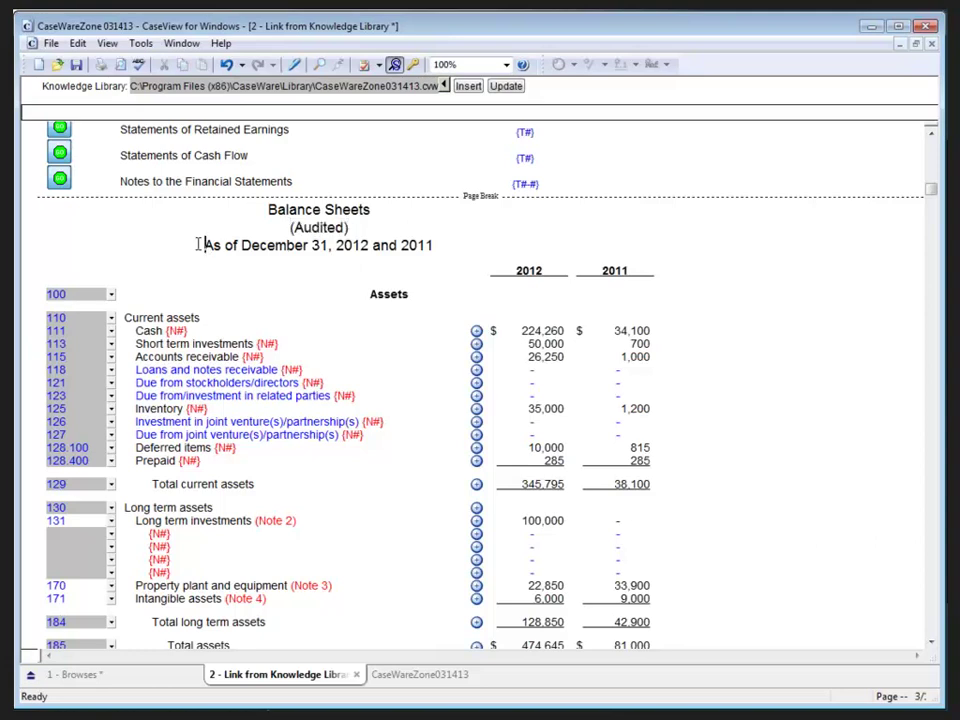